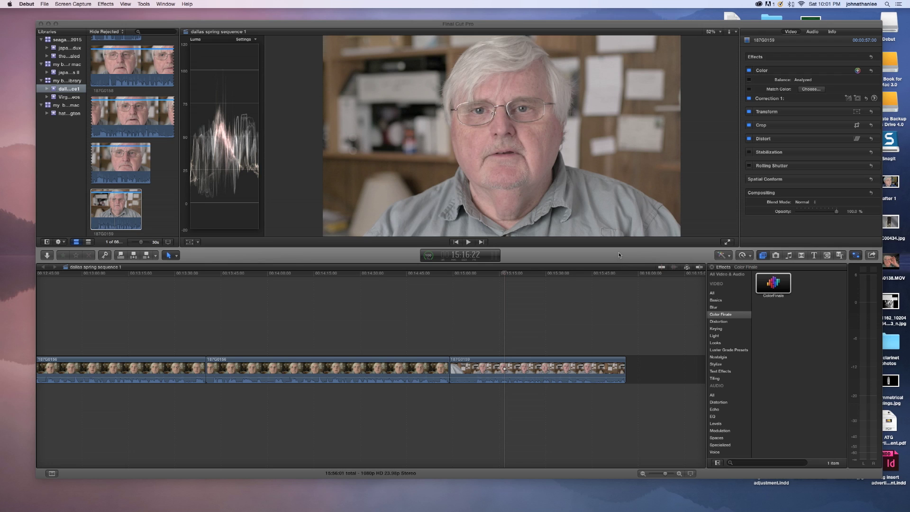
- Show the Color Finale effects and drop the ColorFinale effect onto clip 187G0159
click(762, 255)
click(763, 255)
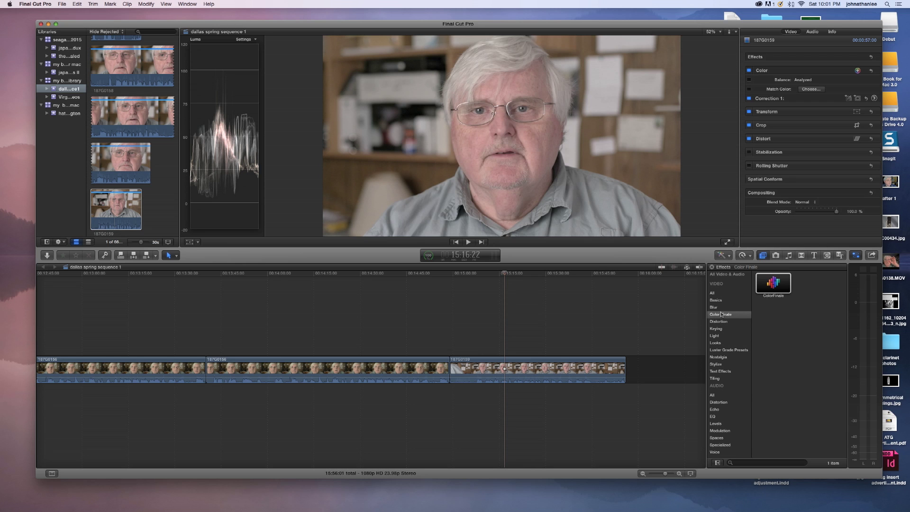
drag(774, 285, 536, 367)
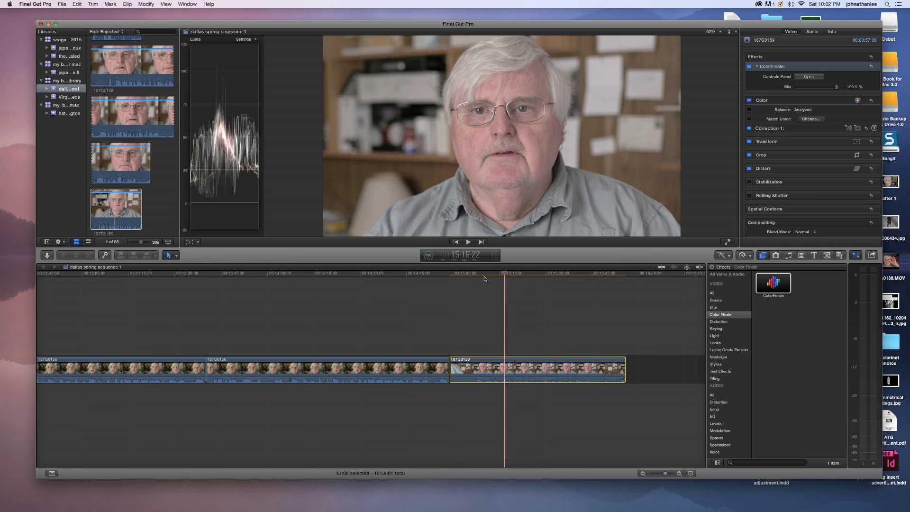
- Open the ColorFinale grading window for clip 187G0159 and add a Color Wheels layer
click(749, 66)
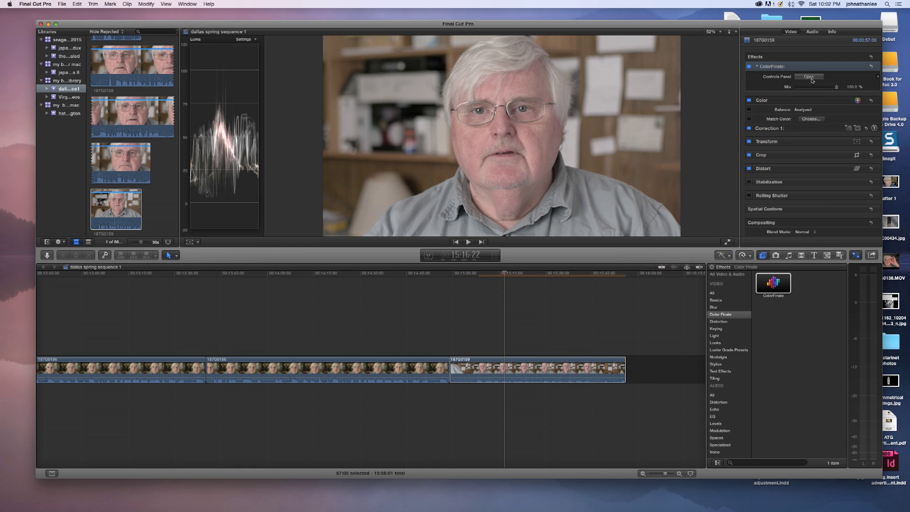
click(811, 78)
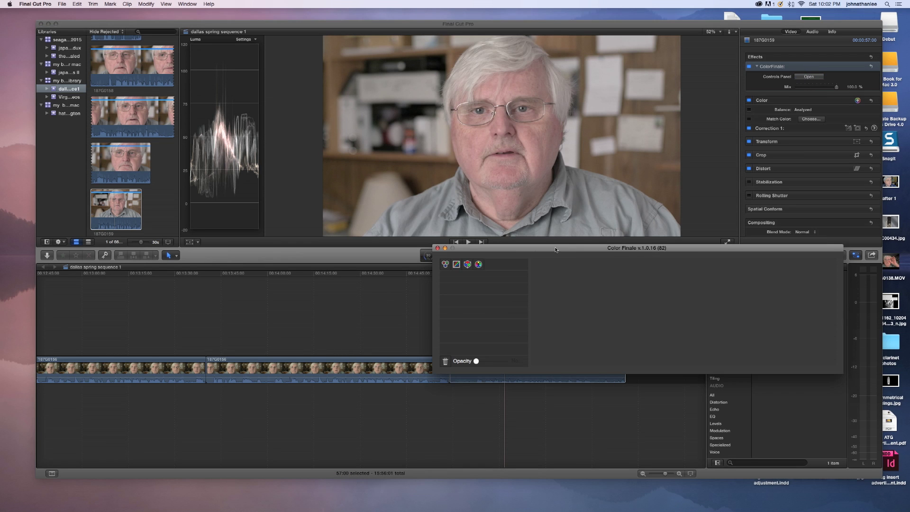
drag(574, 250, 624, 243)
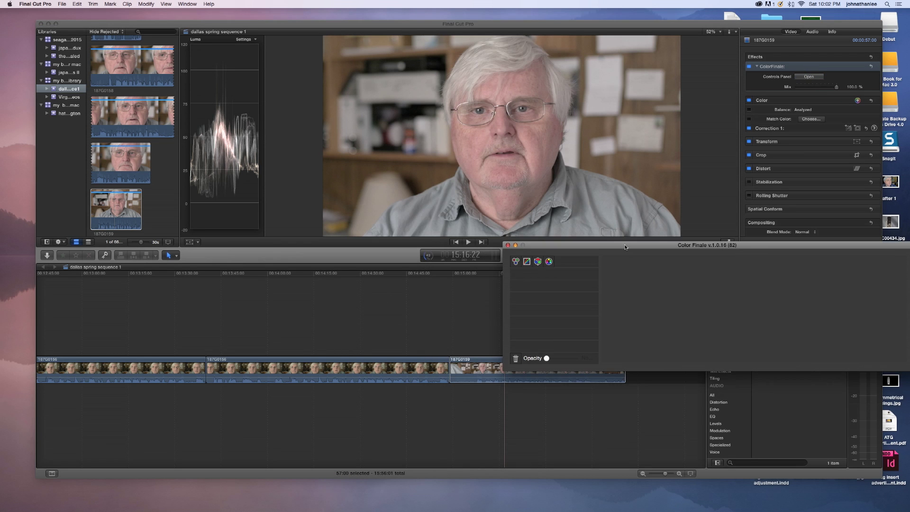
click(516, 263)
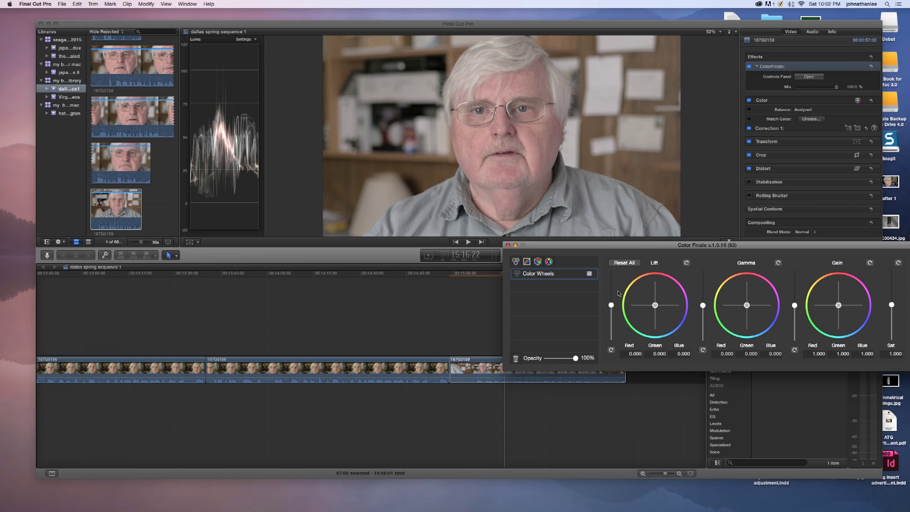
- Add Curves, 6 Vectors and LUT Utility layers to the Color Finale stack
click(526, 262)
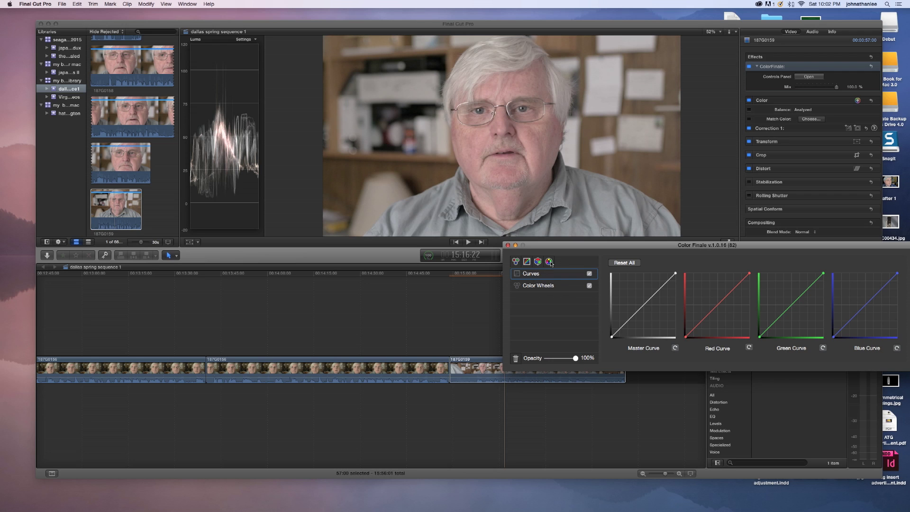
click(549, 262)
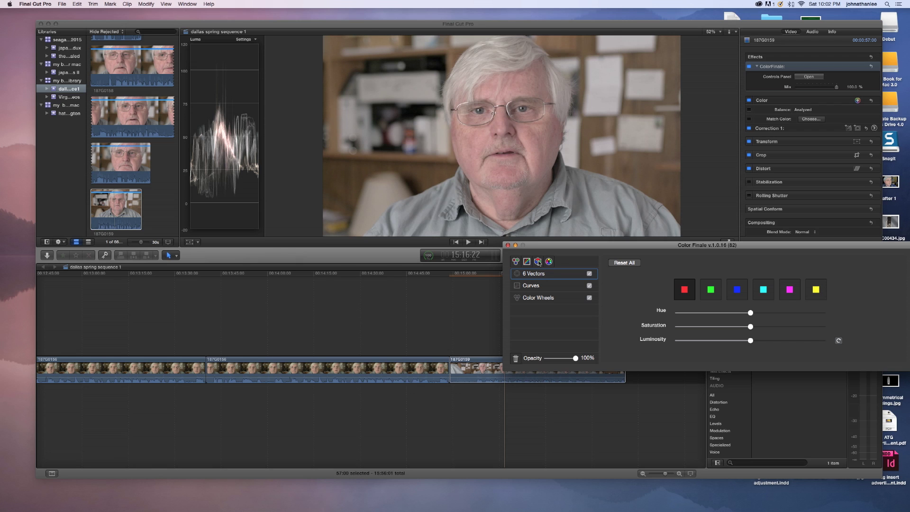
click(538, 262)
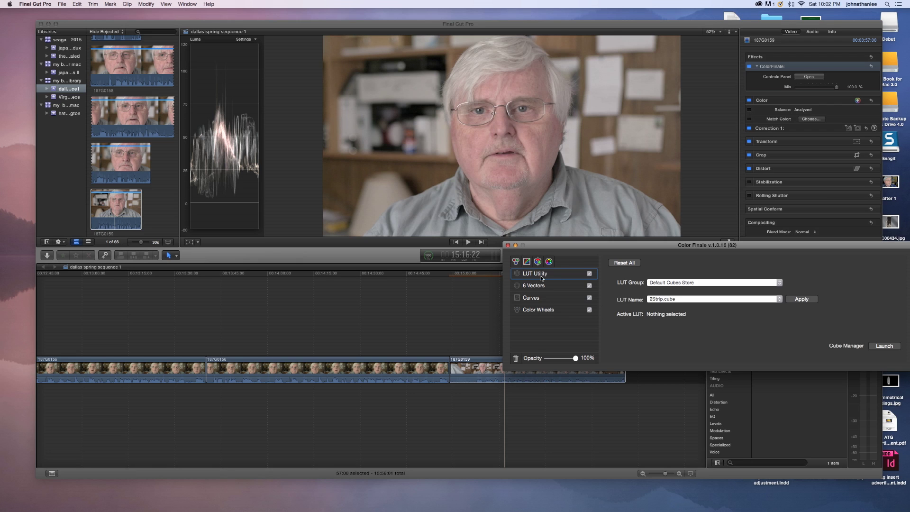
- Check the LUT Name list without applying a LUT, reposition the window, and select Color Wheels
click(780, 300)
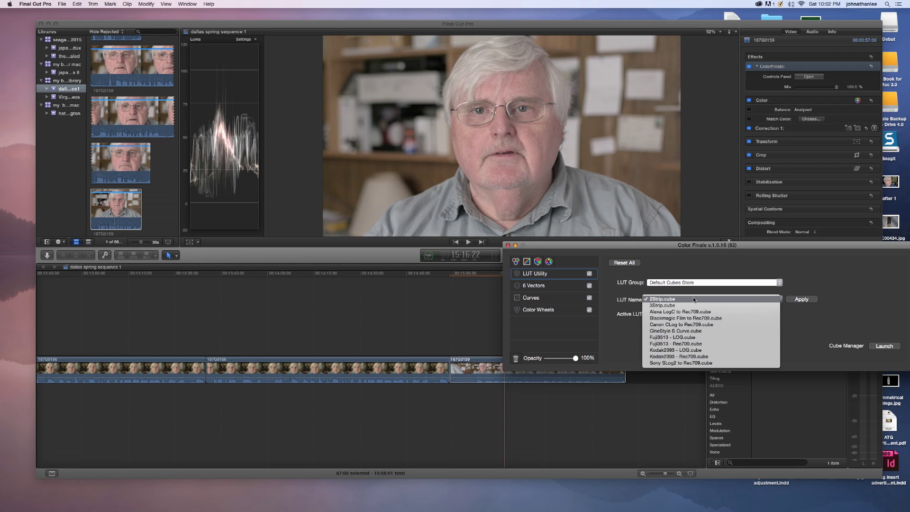
click(801, 325)
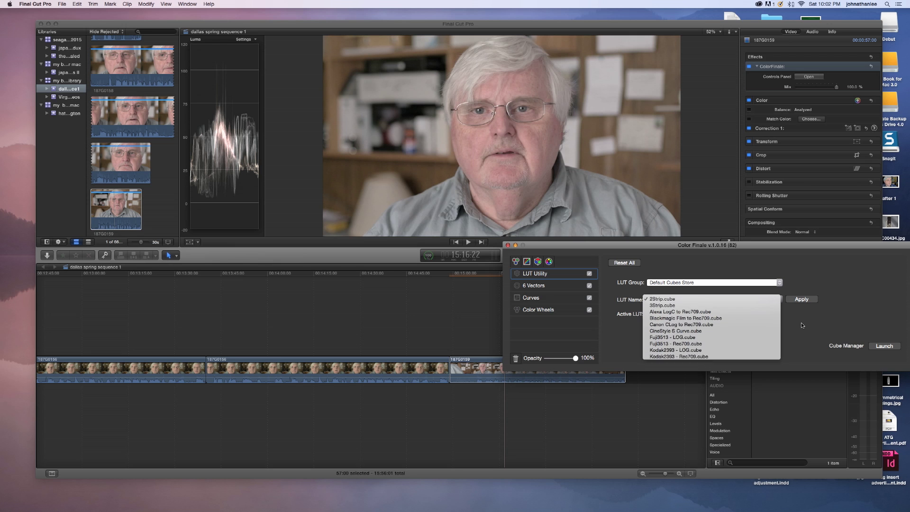
drag(576, 248, 604, 289)
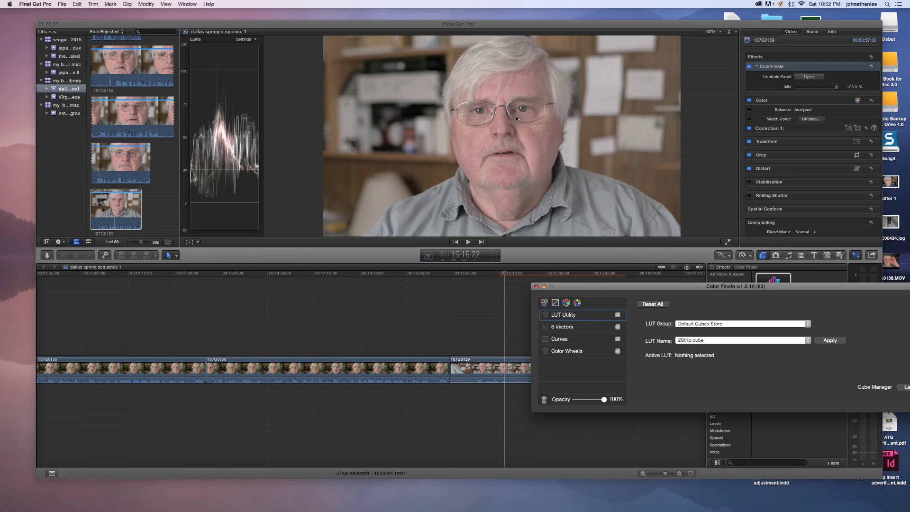
drag(609, 288, 574, 260)
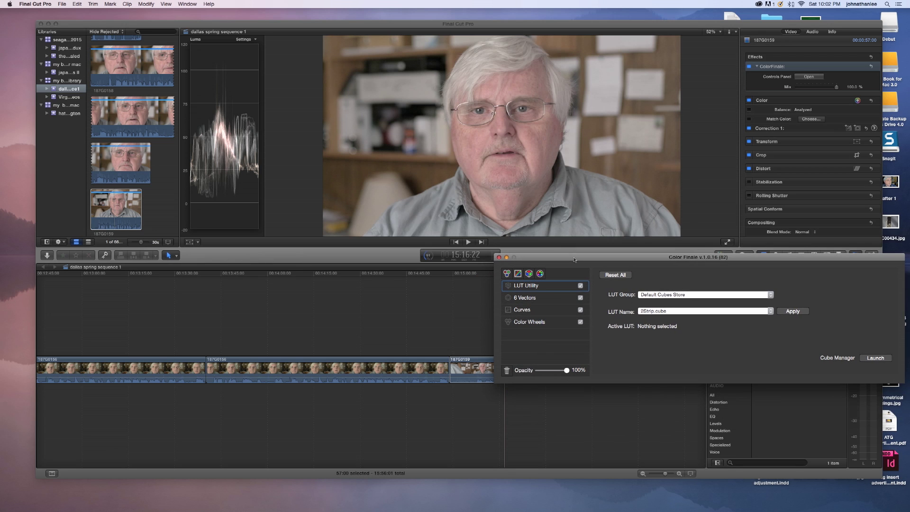
click(531, 323)
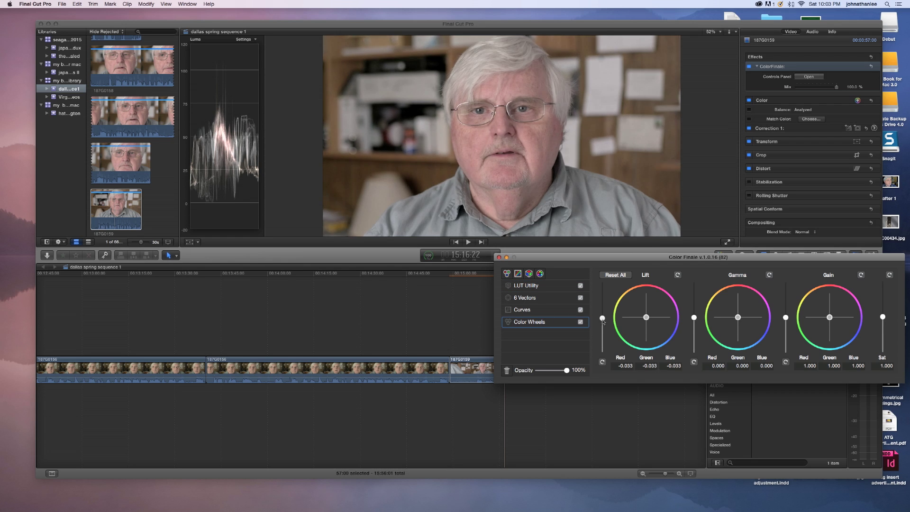
- Set the color wheels to Lift -0.033, Gain 1.049 and Gamma 0.011
drag(603, 320, 603, 321)
drag(786, 319, 786, 316)
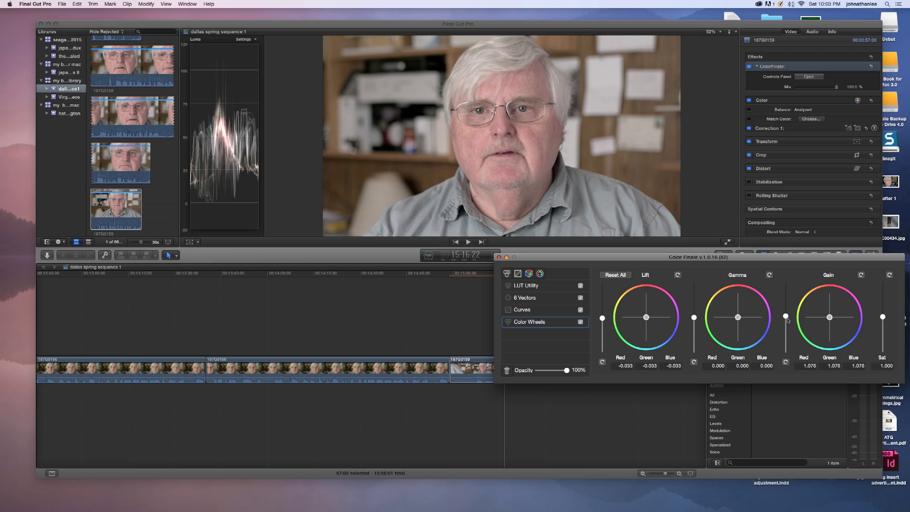
drag(787, 318, 788, 319)
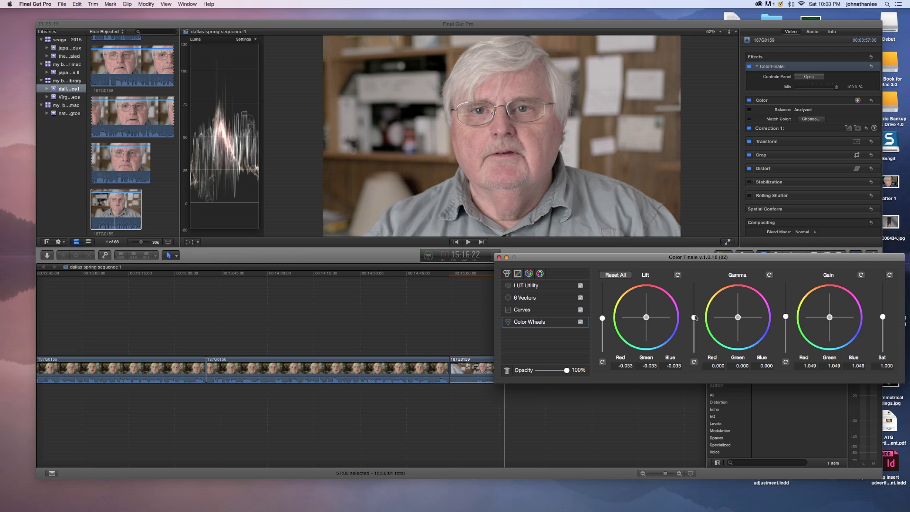
drag(695, 320, 695, 318)
drag(577, 257, 563, 236)
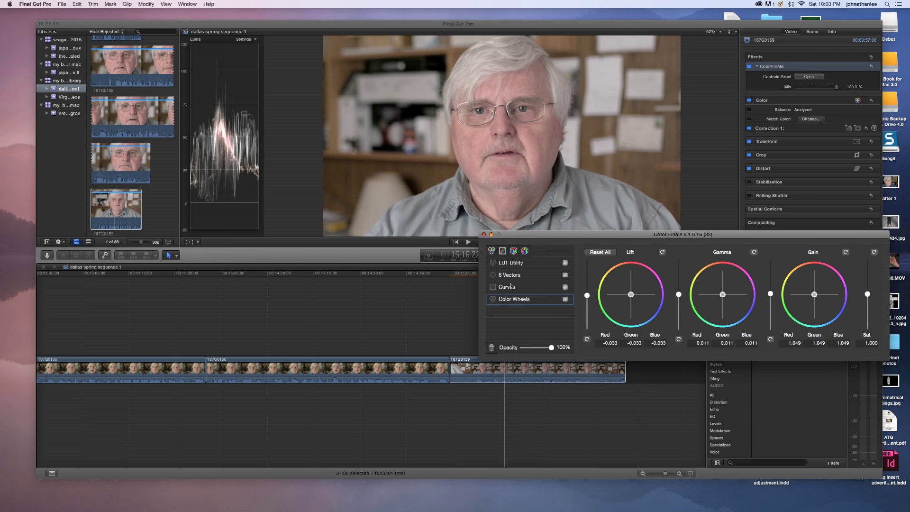
- Switch the video scope display to RGB Parade
click(244, 41)
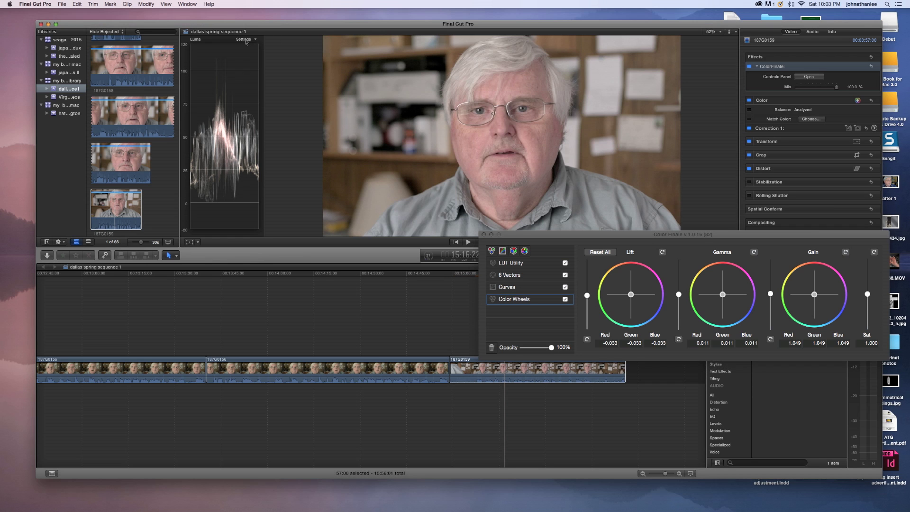
click(245, 40)
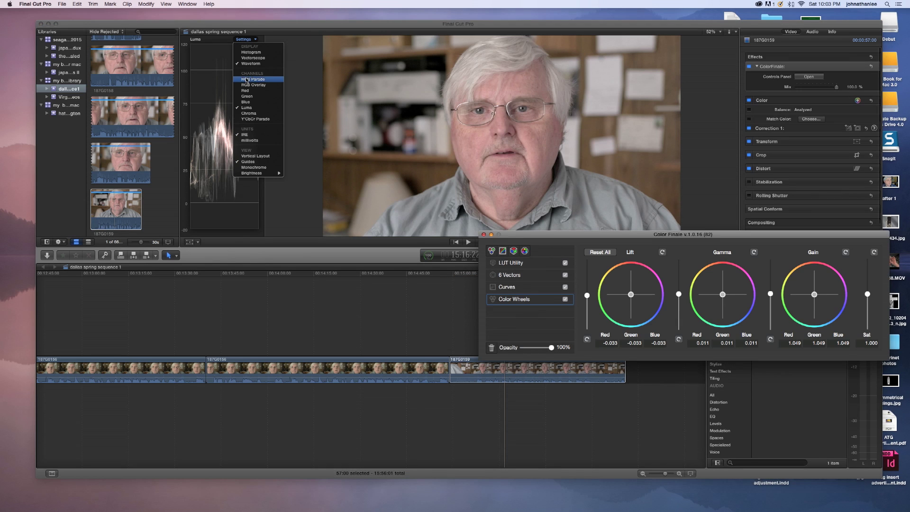
click(253, 80)
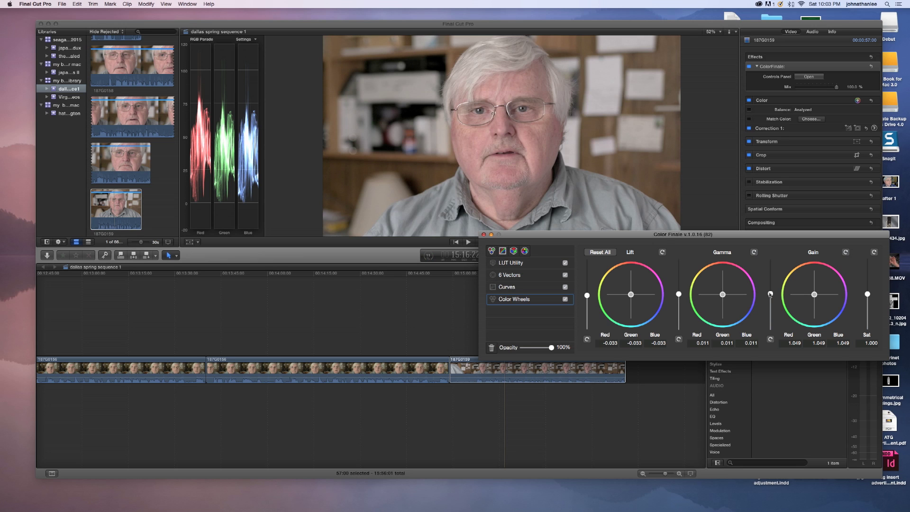
- Raise Gain to 1.131 and bring up the Curves layer
drag(771, 294, 771, 292)
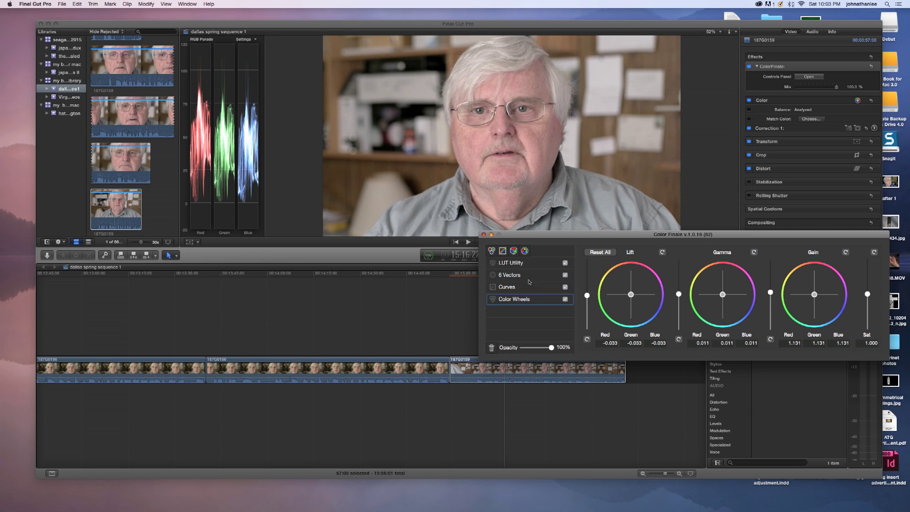
click(512, 291)
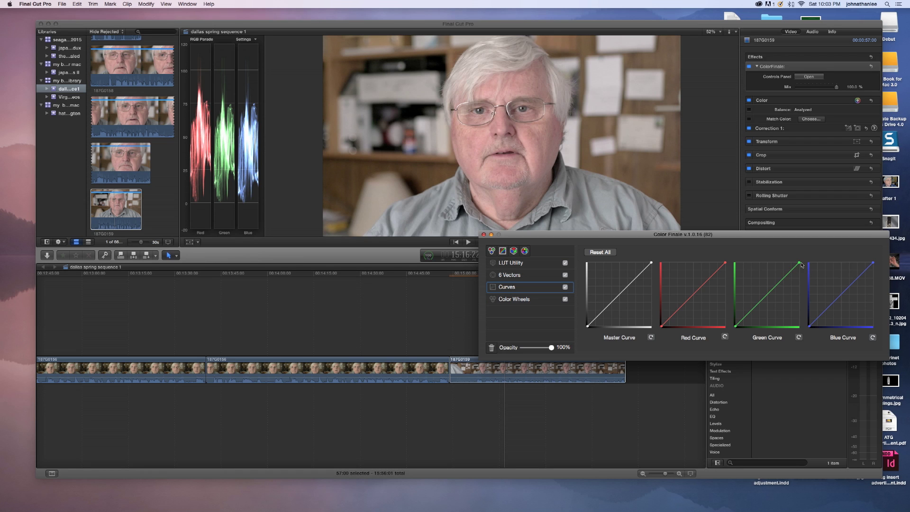
- Pull the Green and Blue curves' top-right points left to brighten those channels' highlights
drag(800, 265, 796, 265)
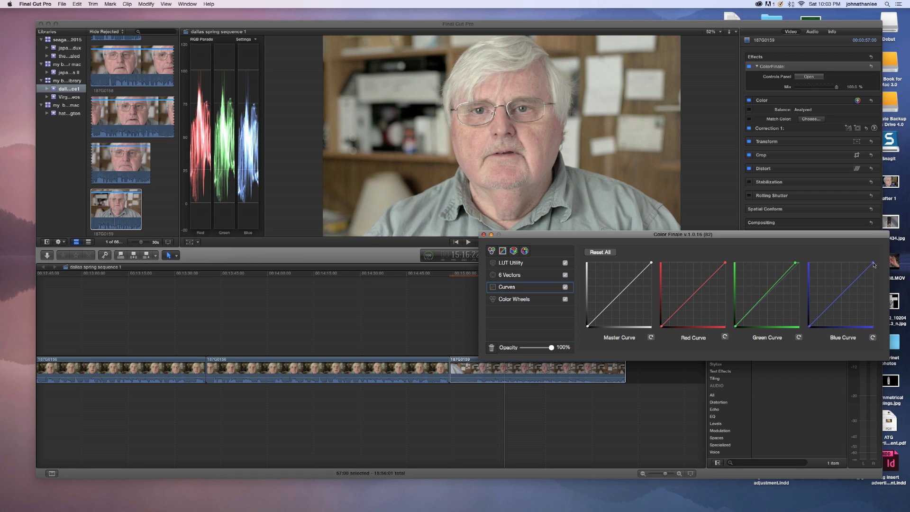
drag(873, 264, 866, 264)
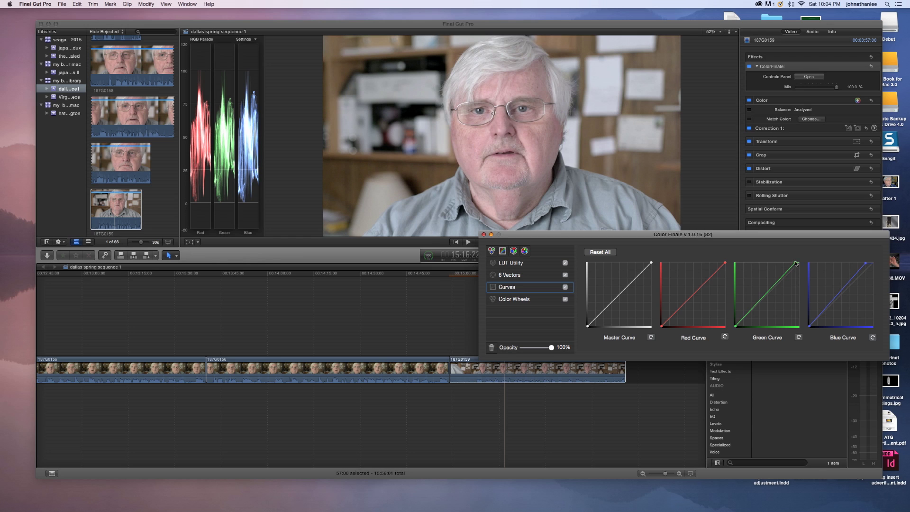
drag(796, 264, 794, 263)
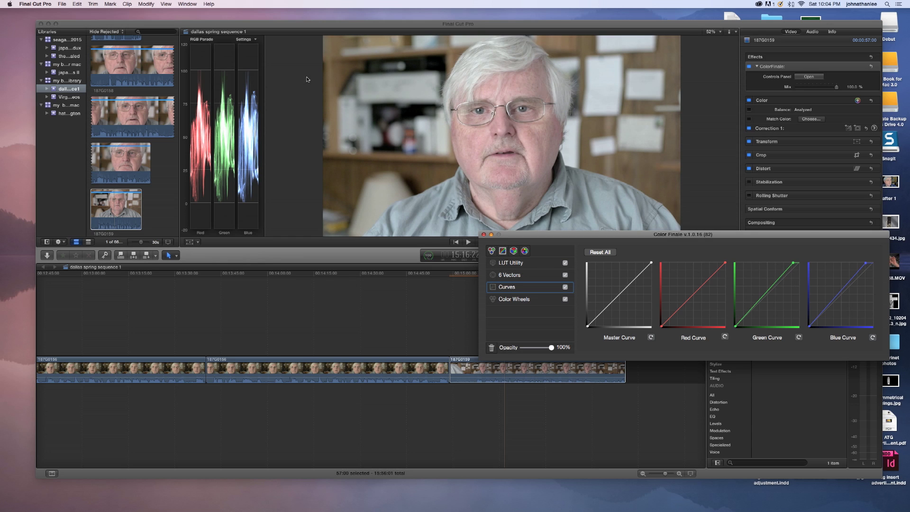
- Switch the video scope back to the Luma waveform
click(247, 41)
click(247, 41)
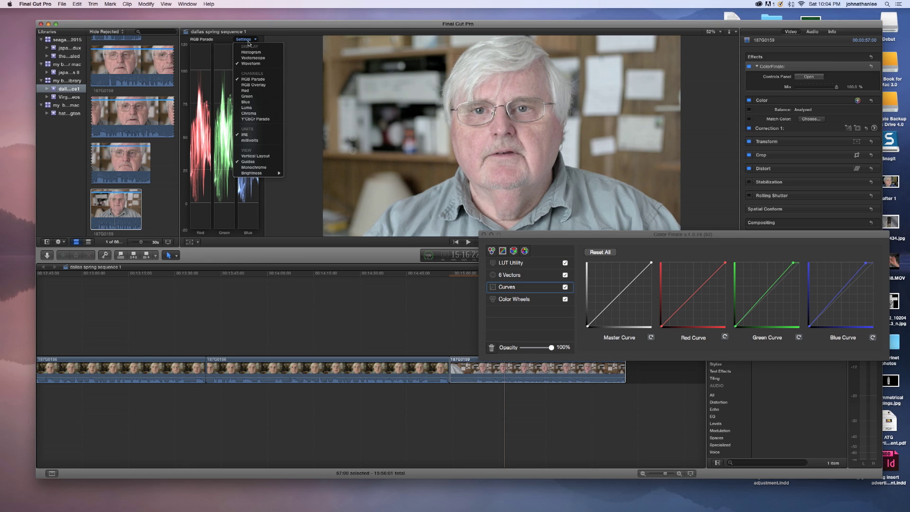
click(247, 108)
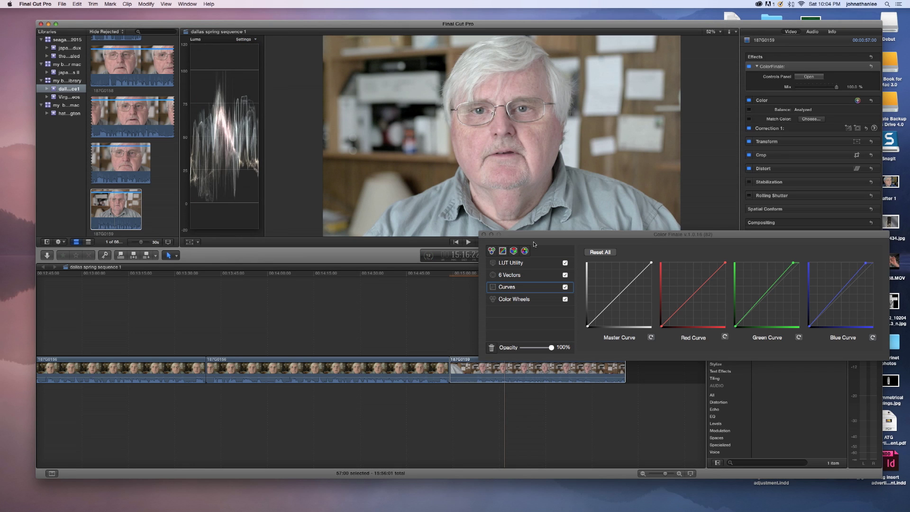
- Lower Gamma on the color wheels to -0.033, then return to the Curves layer
click(519, 302)
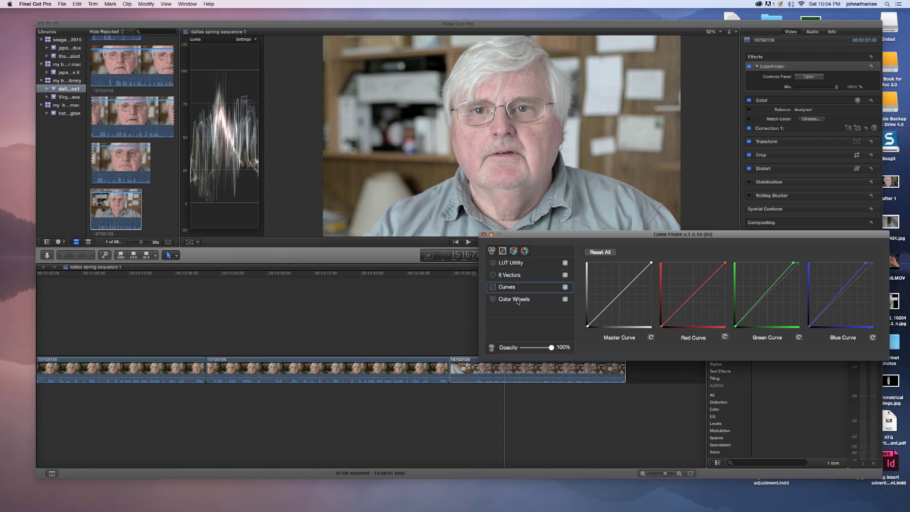
click(516, 301)
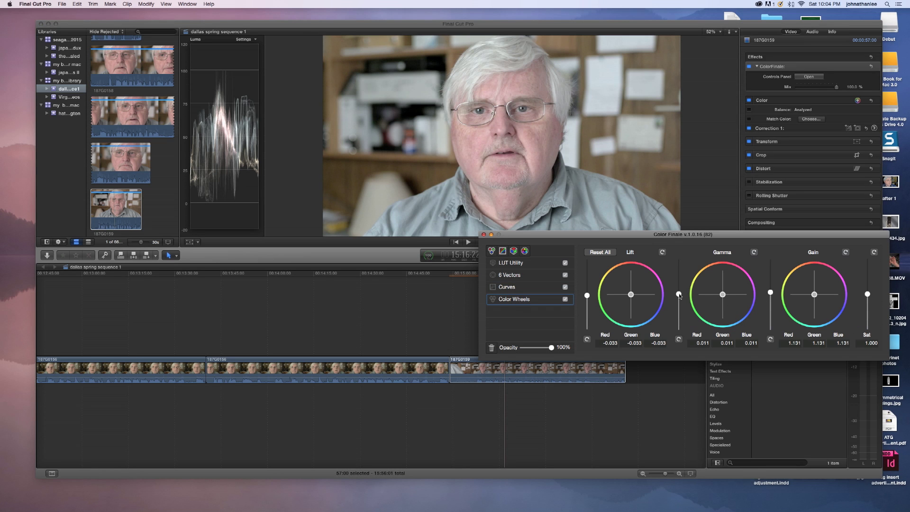
drag(679, 295, 680, 297)
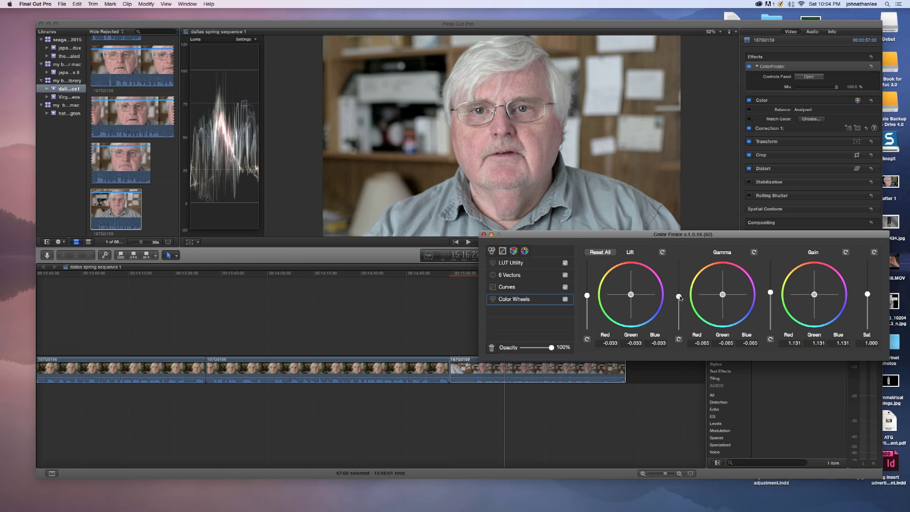
drag(681, 297, 680, 298)
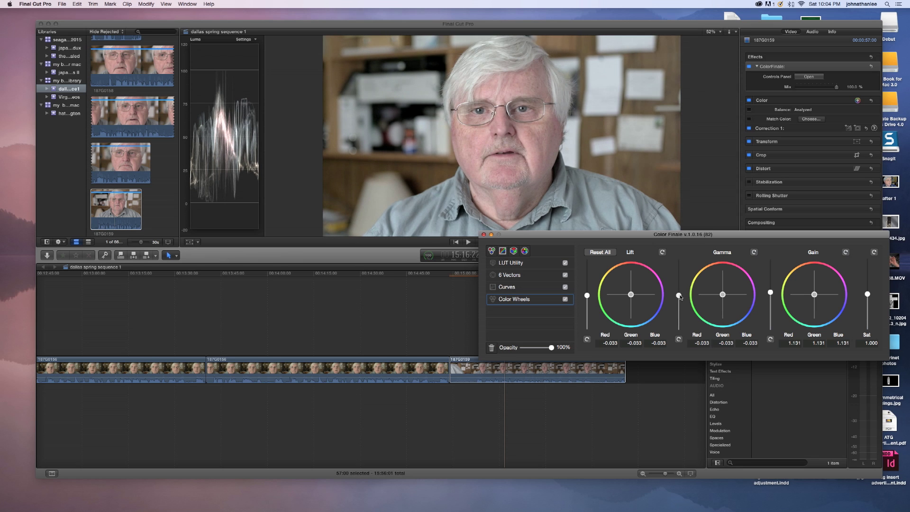
click(521, 287)
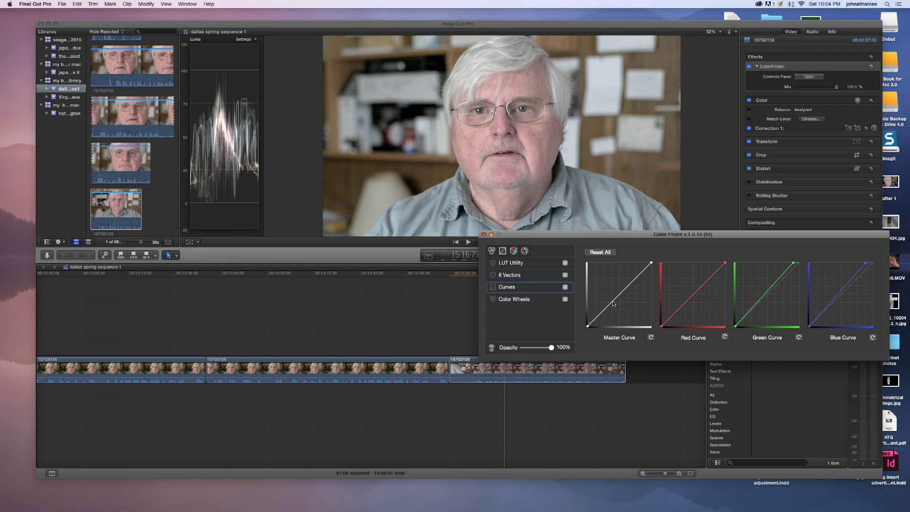
- Add two points to the Master Curve, lifting the upper one to brighten highlights
drag(614, 304, 613, 306)
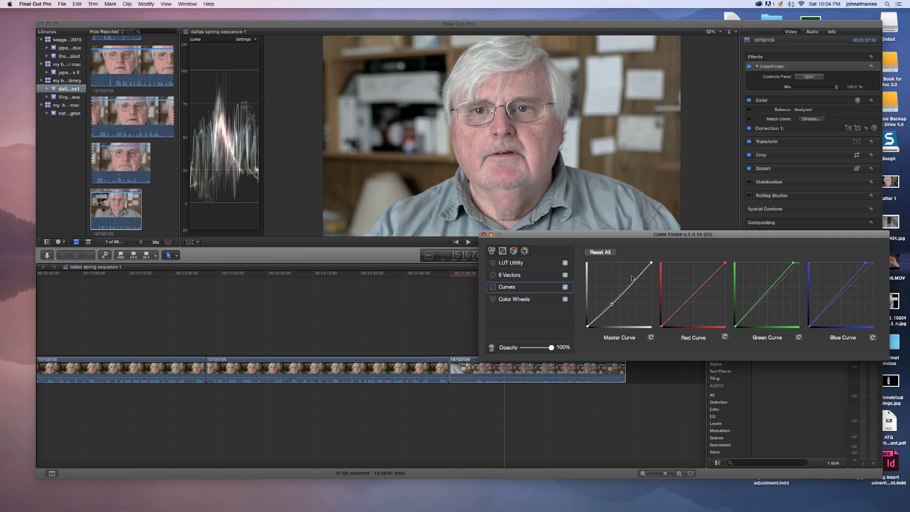
drag(638, 280, 637, 278)
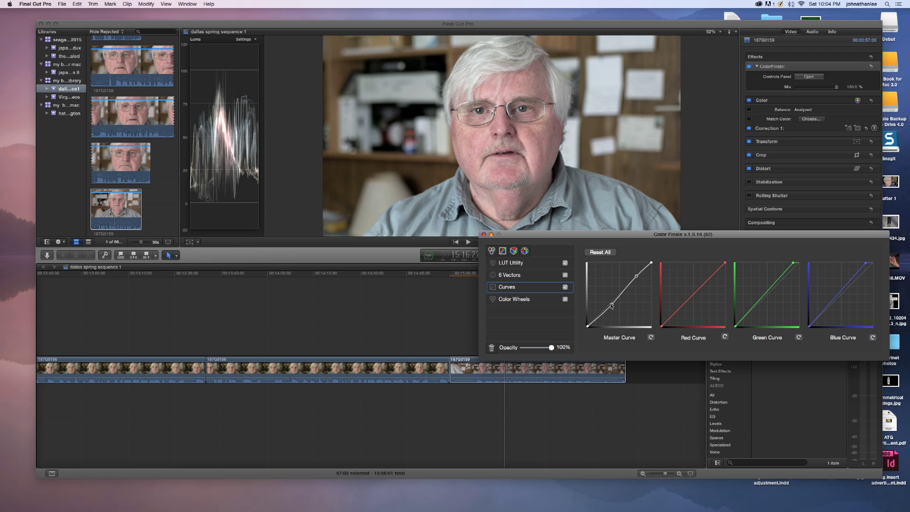
drag(612, 307, 612, 307)
- Switch the video scope to the Vectorscope
click(245, 41)
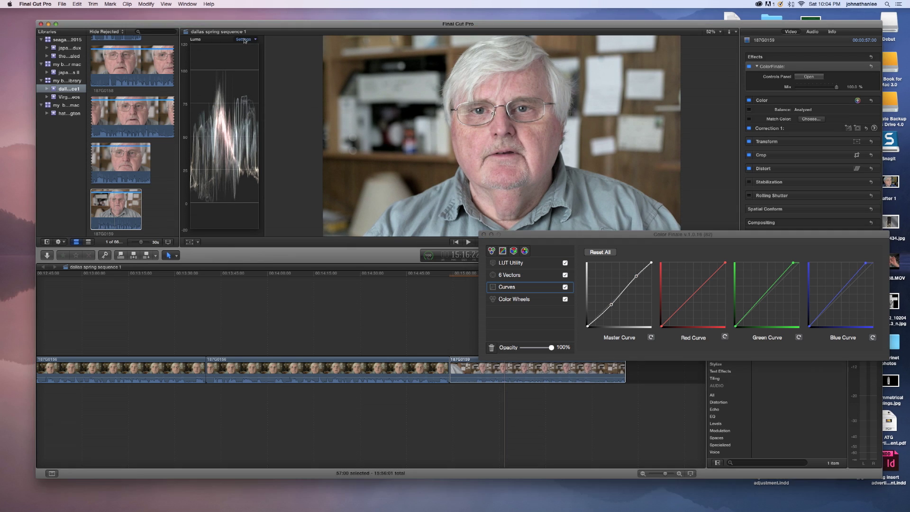
click(245, 41)
click(246, 59)
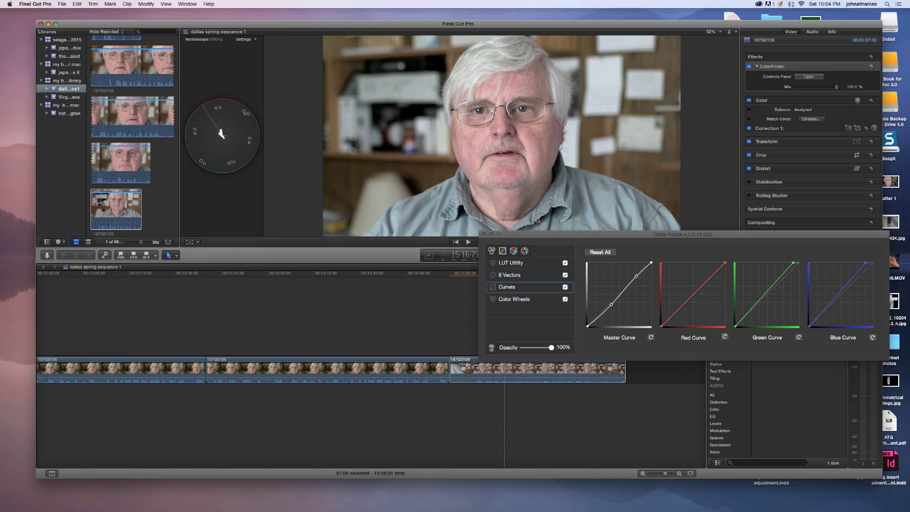
- Raise the overall saturation on the Color Wheels layer to 1.160
click(550, 236)
drag(550, 235, 529, 226)
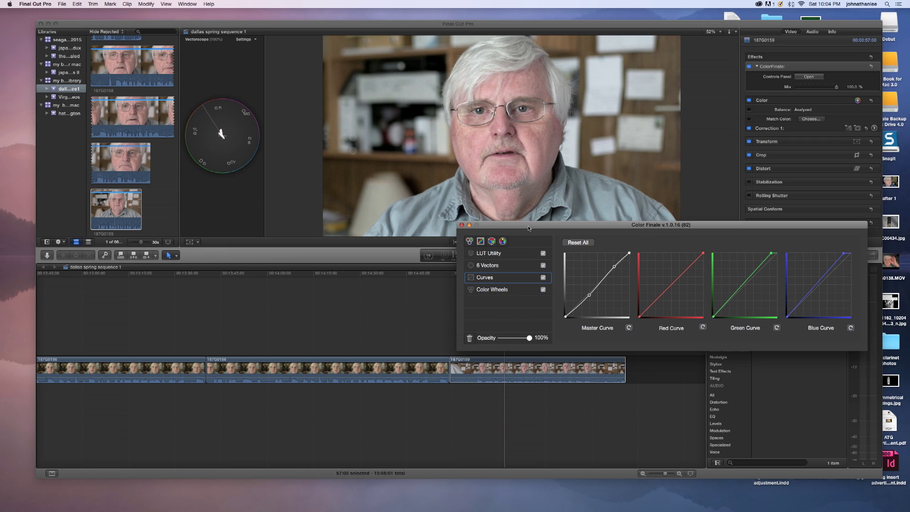
click(505, 290)
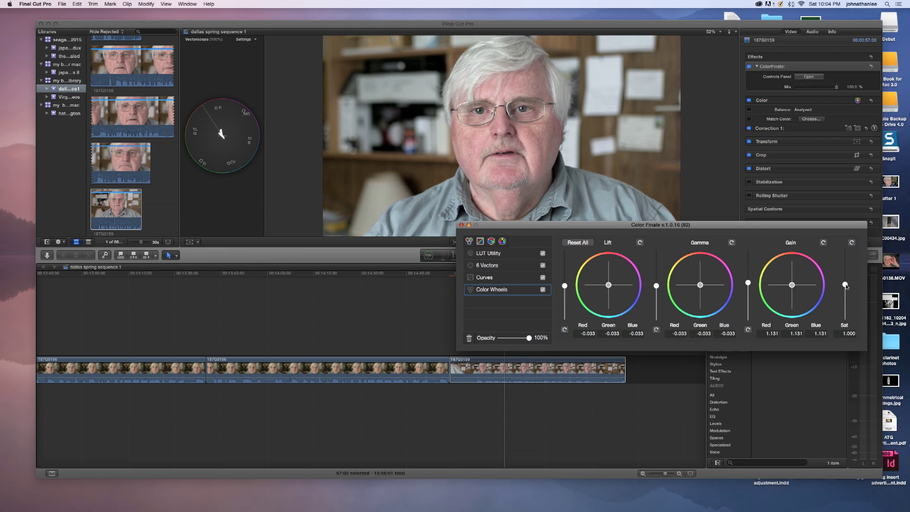
drag(846, 286, 845, 279)
- Reposition the Color Finale panel and show the 6 Vectors layer's controls
click(220, 133)
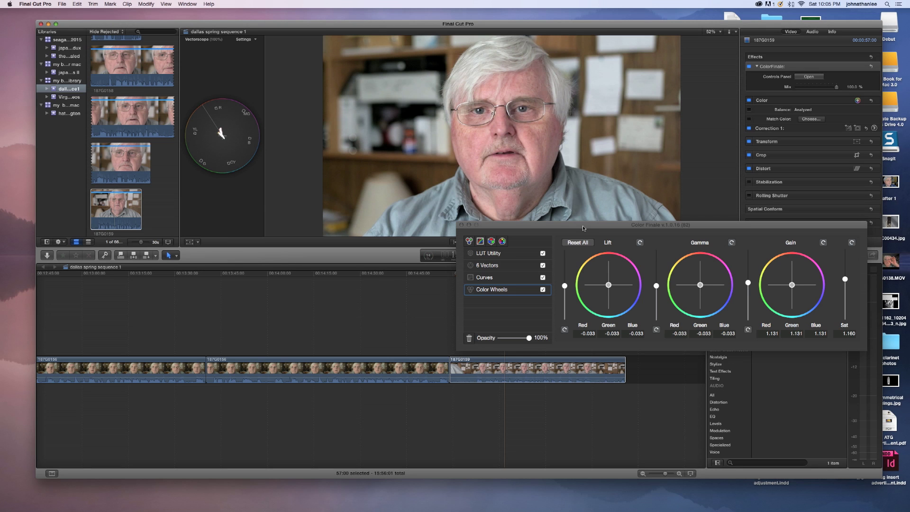
drag(583, 227, 580, 223)
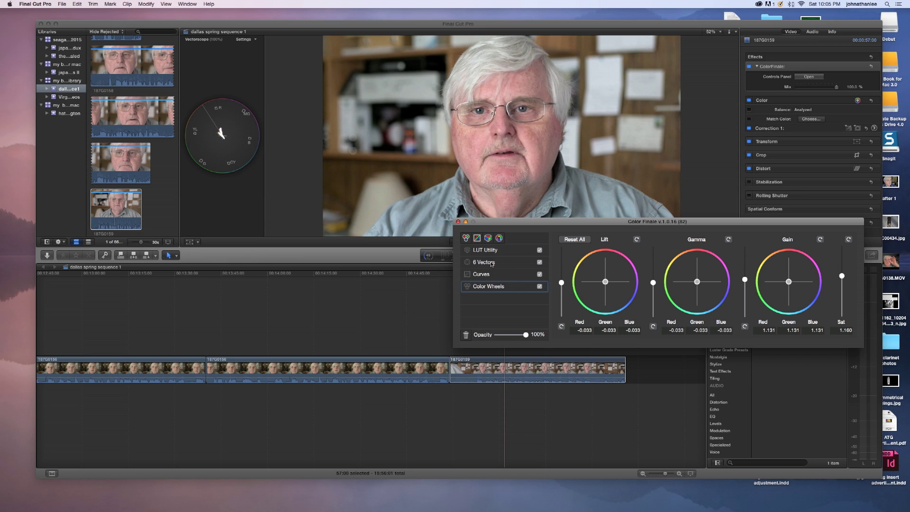
click(492, 264)
- Shift the red vector's hue slightly left of center for skin tone, then open the Color Board
drag(586, 223, 560, 223)
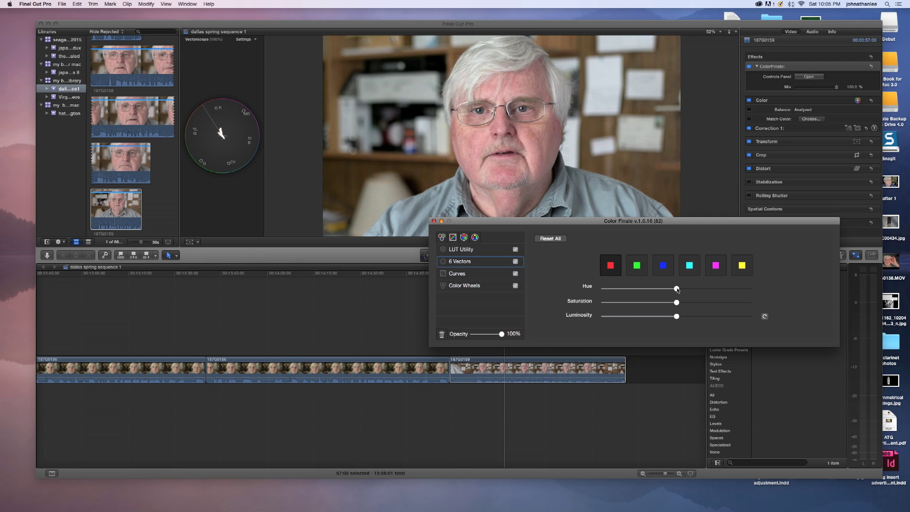
mouse_move(678, 290)
mouse_down()
mouse_move(742, 295)
mouse_move(597, 290)
mouse_move(678, 295)
mouse_up()
drag(677, 289, 666, 289)
click(875, 129)
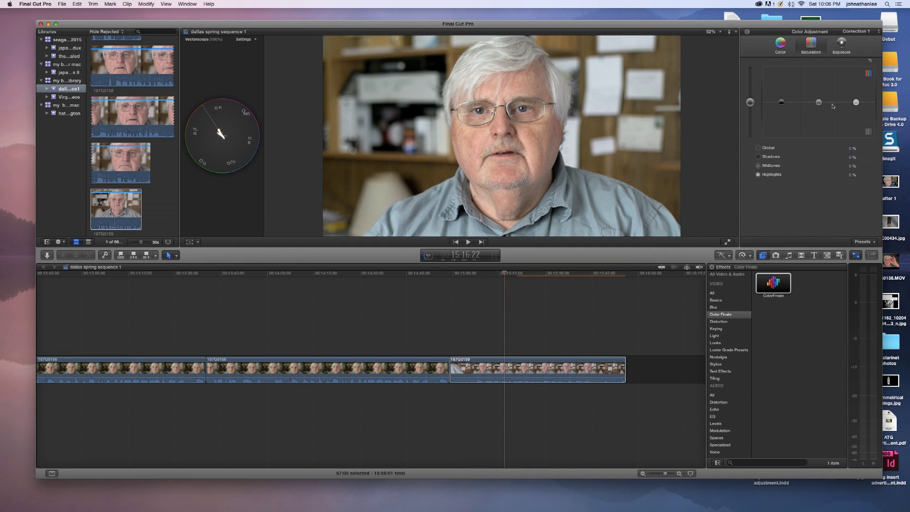
- Raise Color Board Midtones slightly and Highlights to 10%, then return to Color Finale
mouse_move(820, 104)
mouse_down()
mouse_move(856, 99)
mouse_move(820, 100)
mouse_up()
click(820, 100)
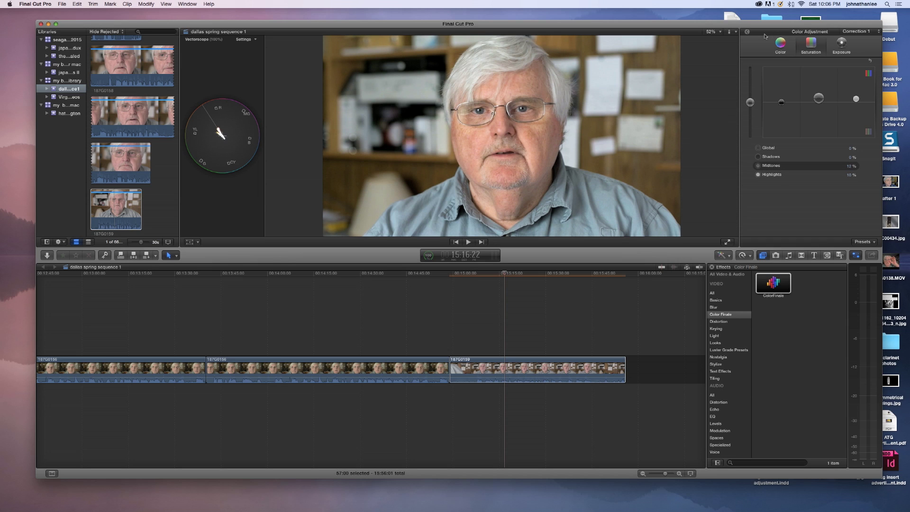
click(747, 32)
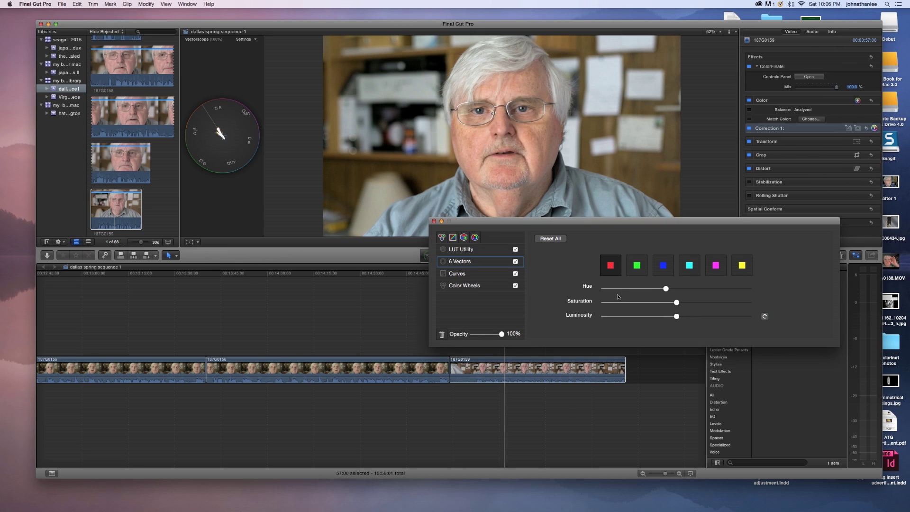
- Move the Color Finale panel aside and bring up the video scope's display options
drag(590, 225, 580, 243)
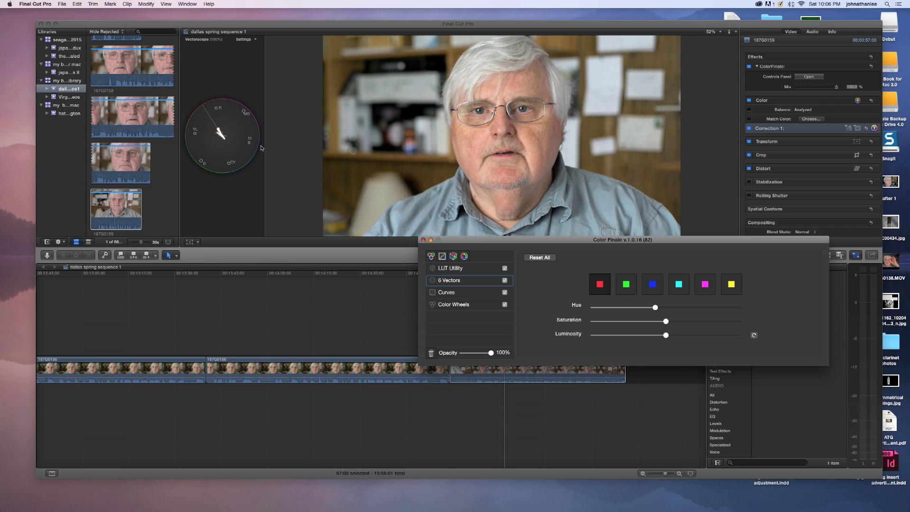
click(253, 42)
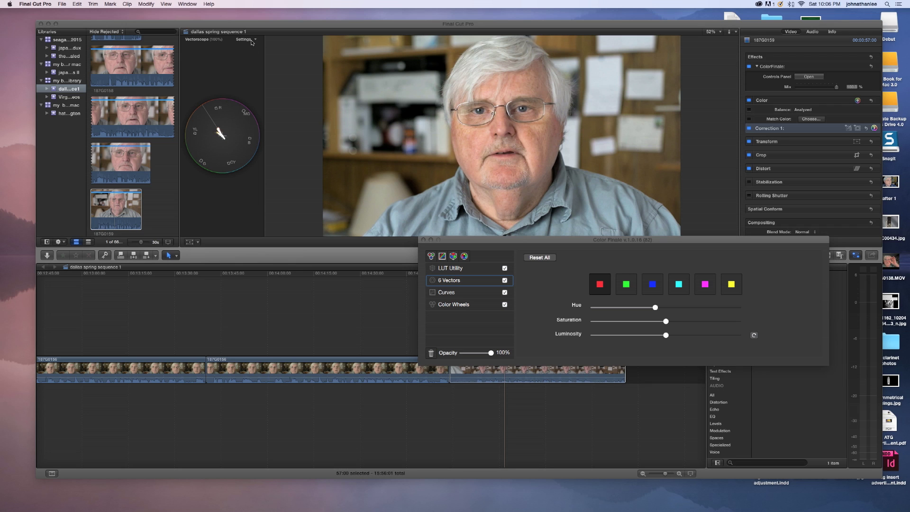
click(252, 40)
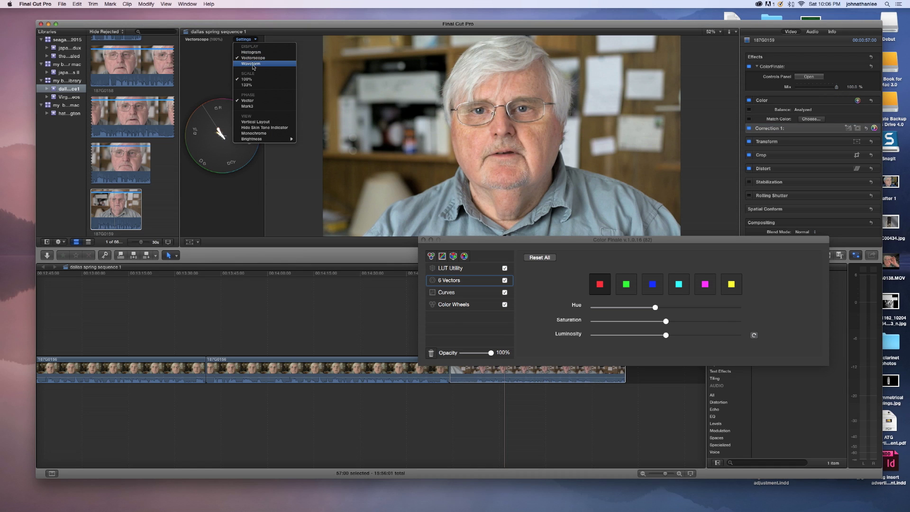
- View the clip on the luma waveform, then on the RGB parade
click(253, 64)
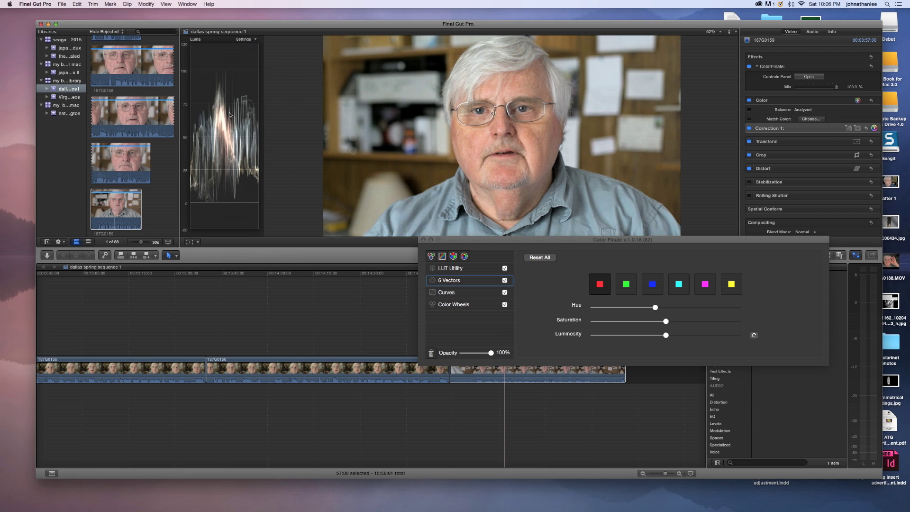
click(248, 41)
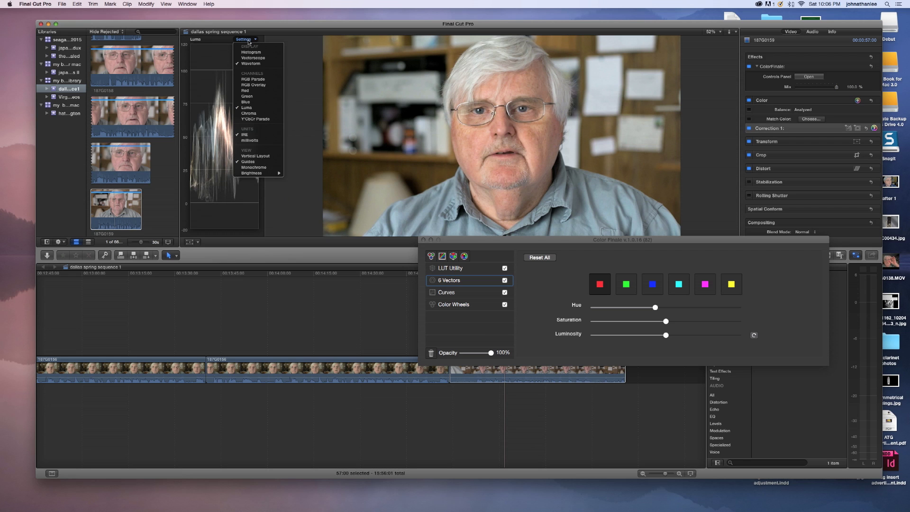
click(244, 80)
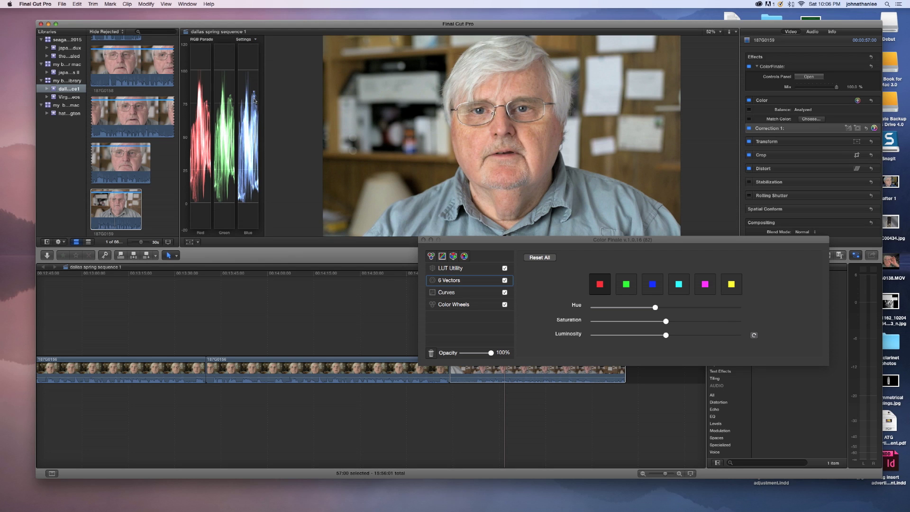
- Switch the video scope back to the Vectorscope
click(250, 40)
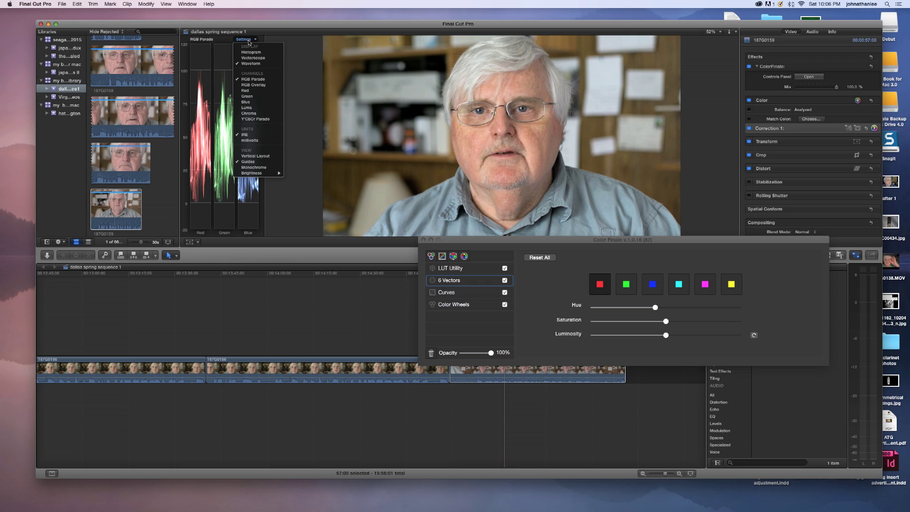
click(250, 40)
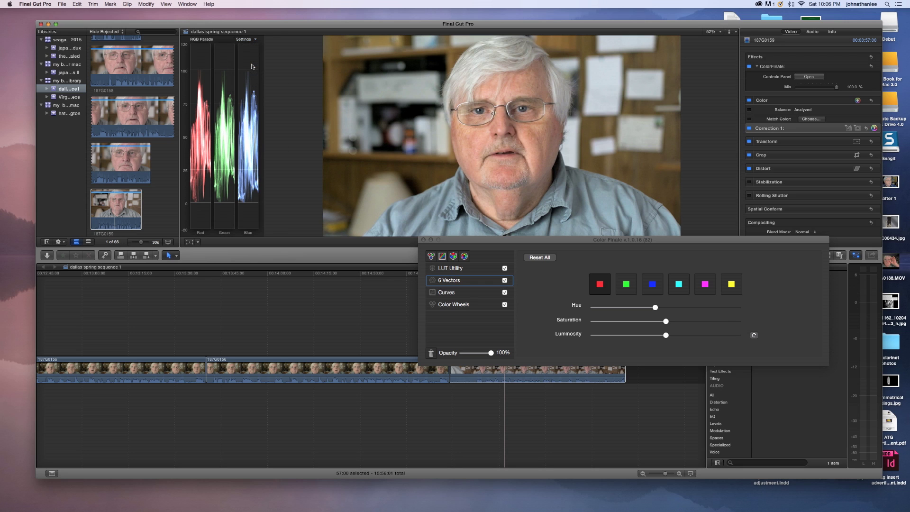
click(247, 41)
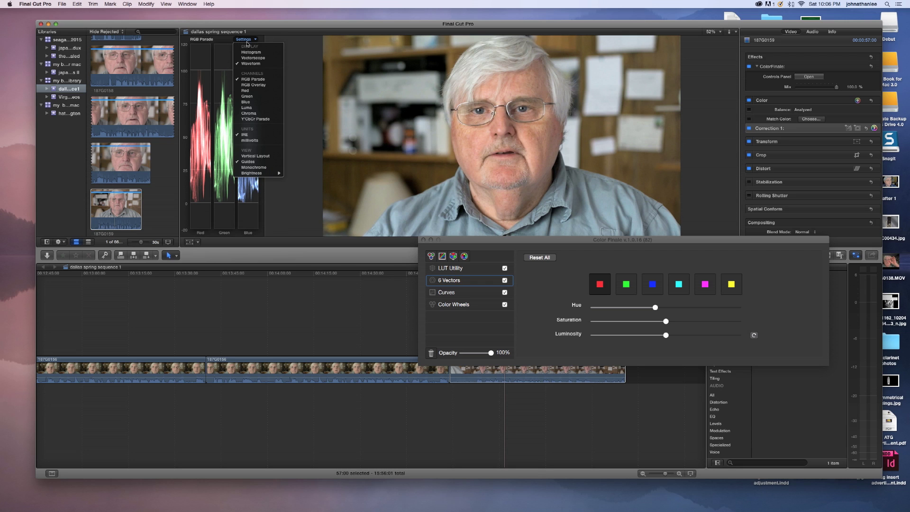
click(253, 58)
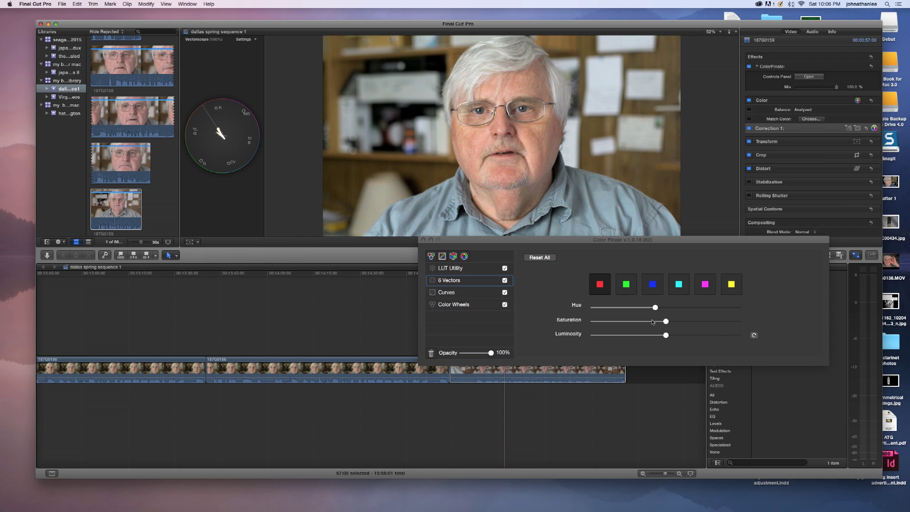
- Nudge the red vector's hue lower, then shift yellow's hue toward green and brighten its luminosity
click(655, 308)
drag(655, 308, 648, 309)
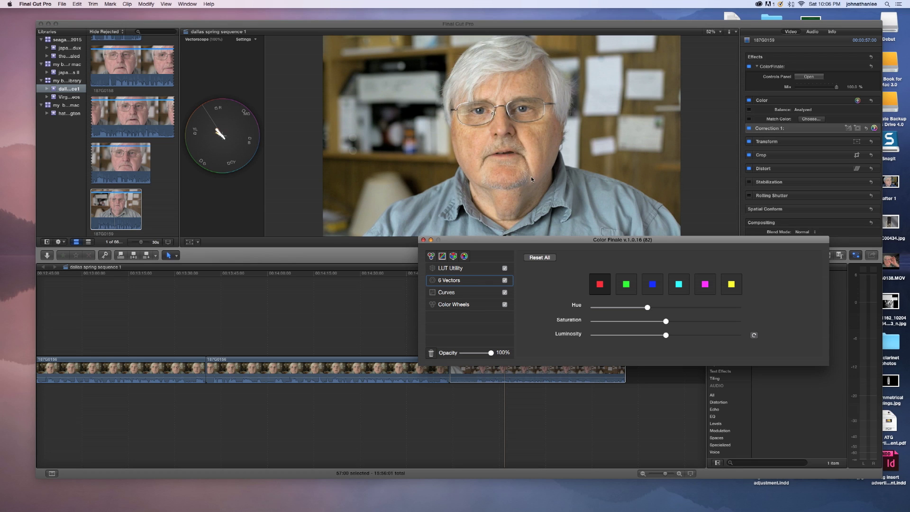
click(734, 286)
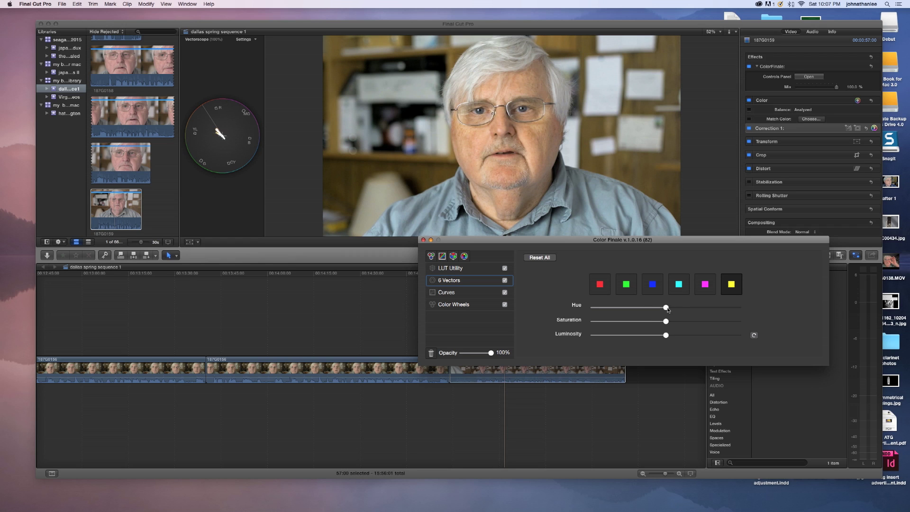
drag(666, 308, 685, 314)
mouse_move(667, 336)
mouse_down()
mouse_move(693, 336)
mouse_move(683, 335)
mouse_up()
- Brighten the red vector's luminosity and nudge its hue slightly higher
click(597, 286)
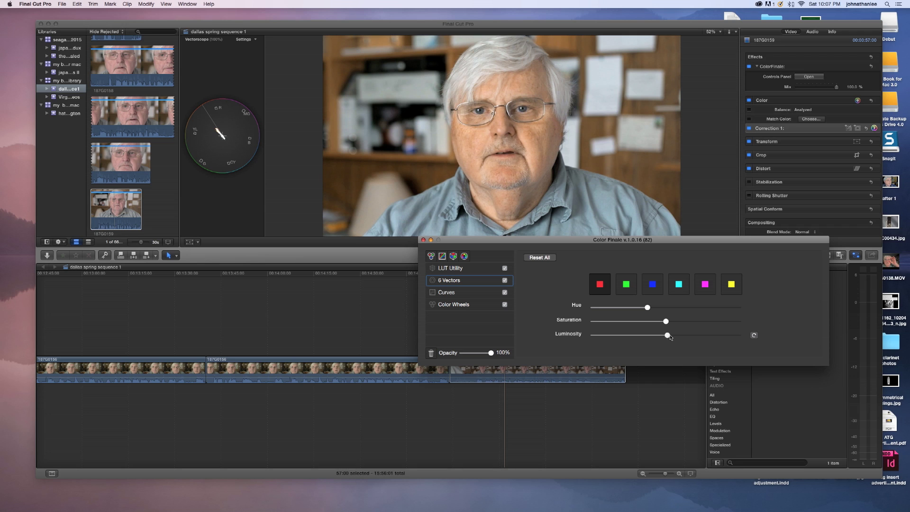
mouse_move(667, 336)
mouse_down()
mouse_move(692, 337)
mouse_move(681, 337)
mouse_up()
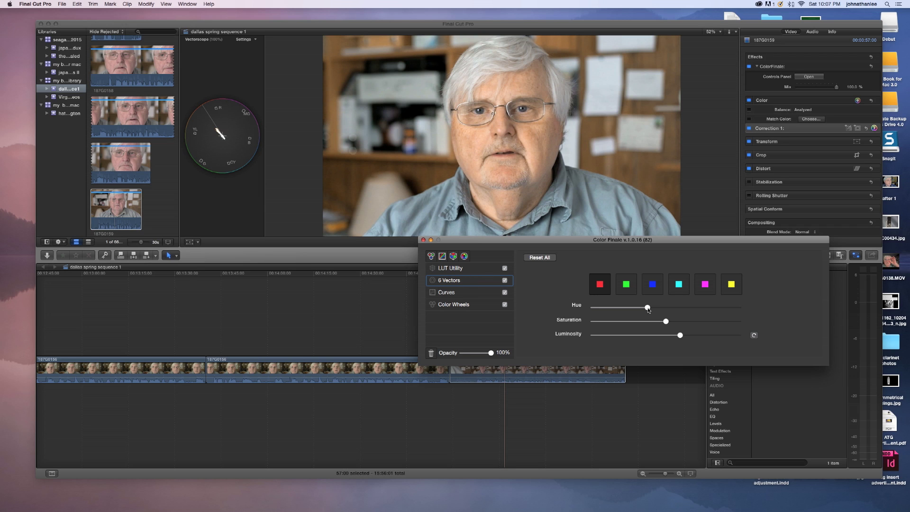
drag(649, 309, 654, 310)
click(467, 293)
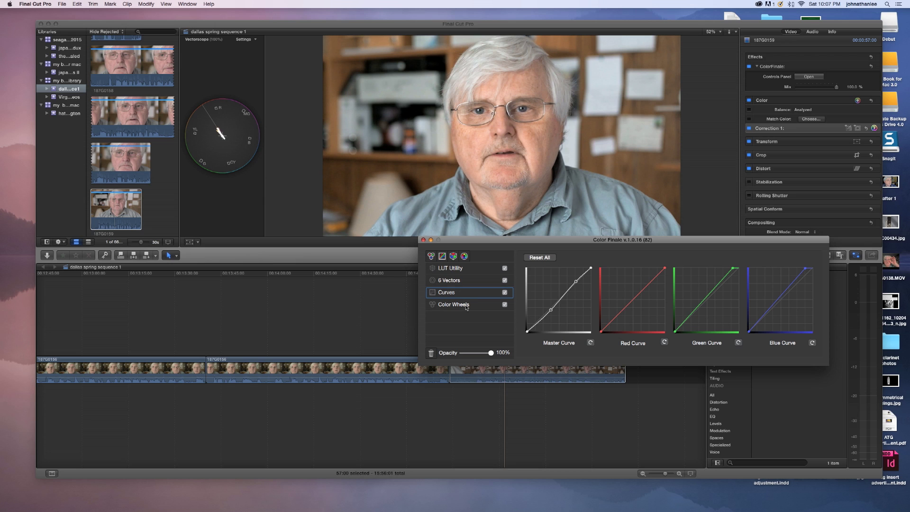
- Switch the video scope to the RGB parade
click(243, 40)
click(244, 39)
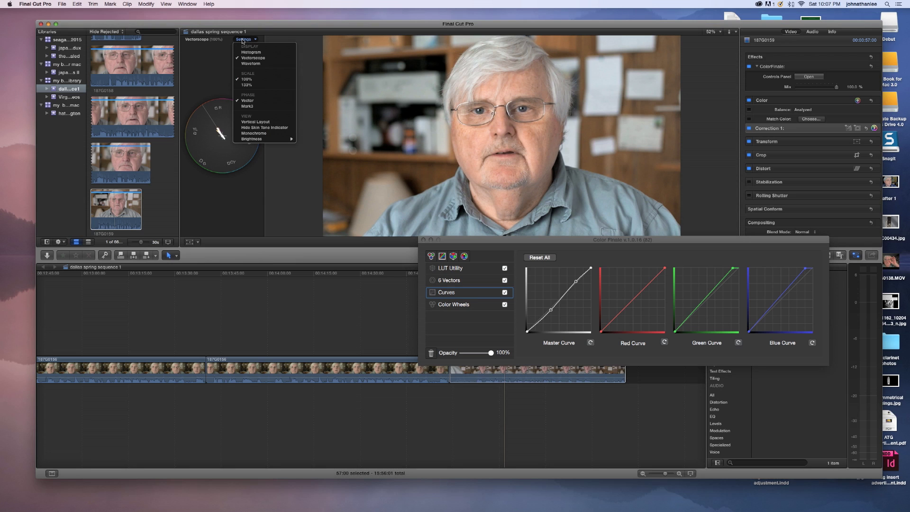
click(250, 63)
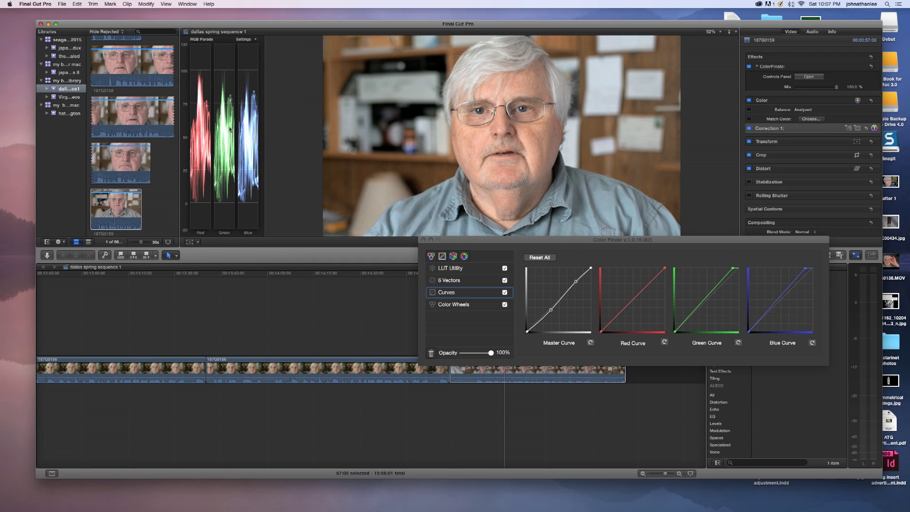
click(256, 41)
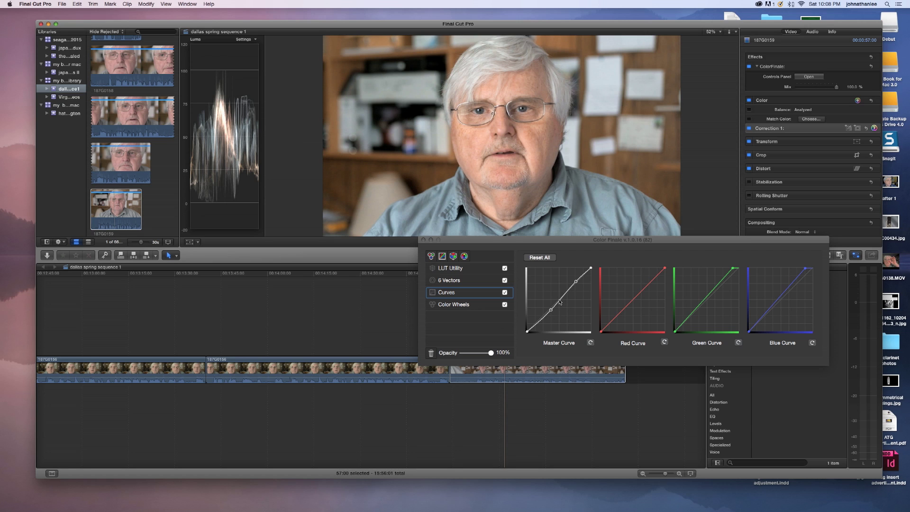
- Add a point on the Master Curve and lift it slightly to brighten the midtones
click(561, 302)
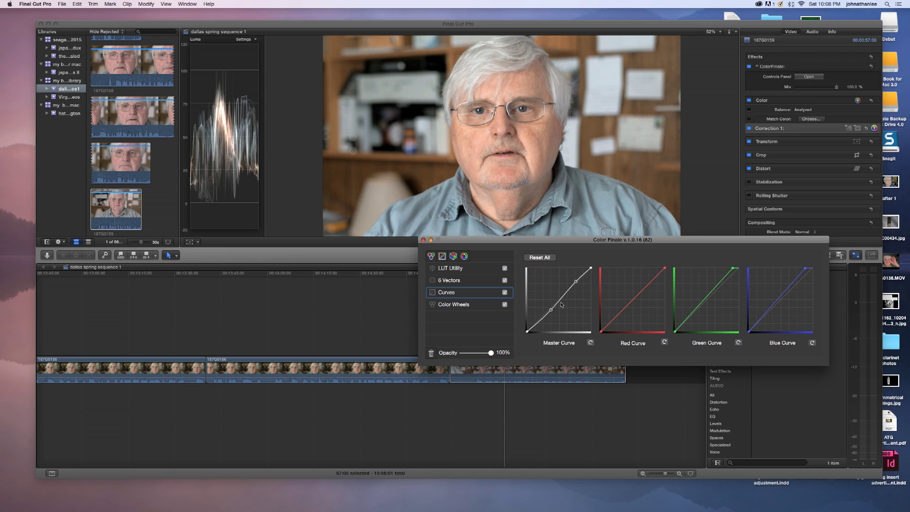
click(560, 302)
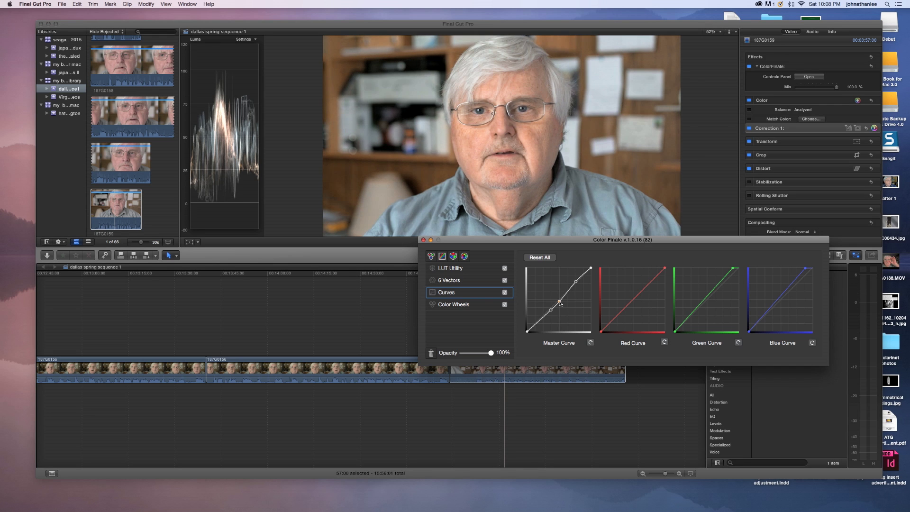
drag(561, 304, 553, 311)
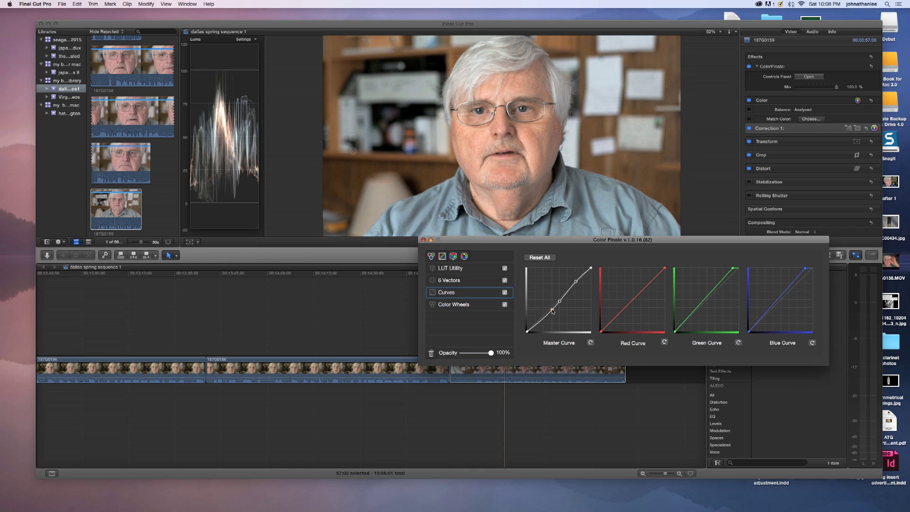
click(455, 309)
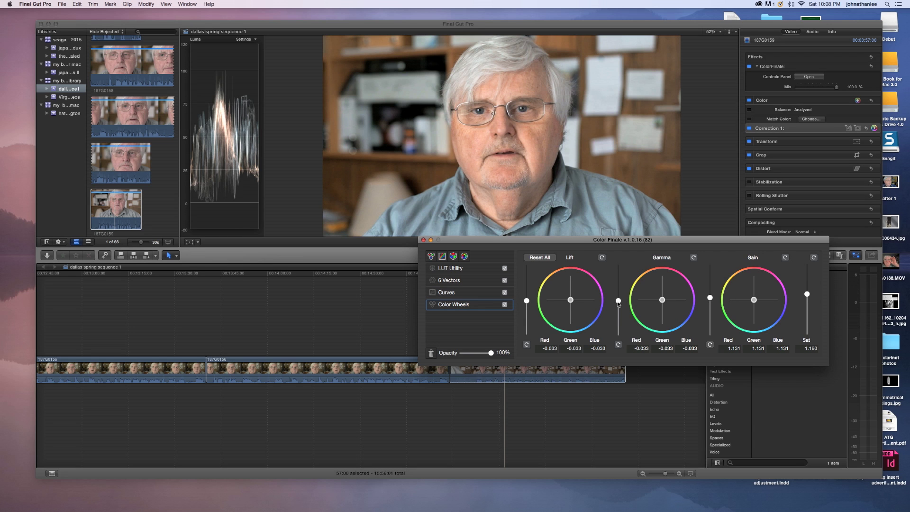
- Lower Color Finale's Gamma to -0.076 and Gain to 1.087
drag(618, 304, 618, 305)
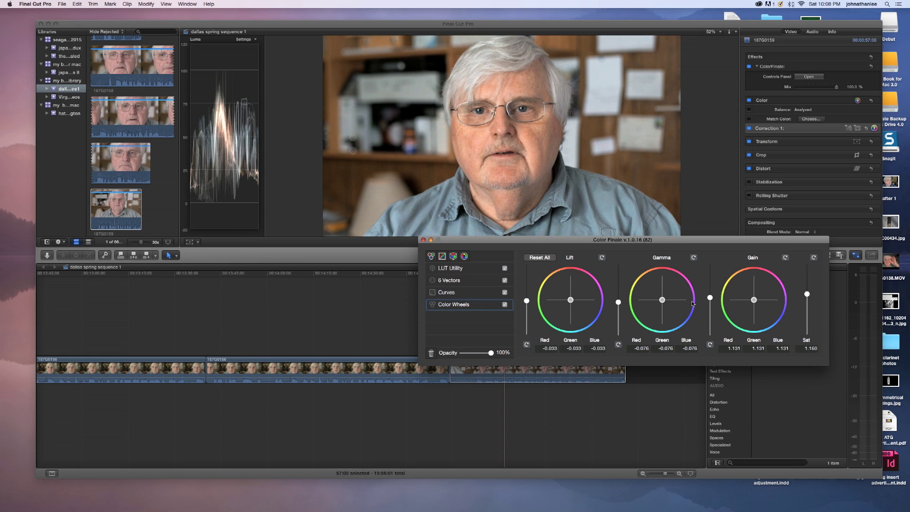
drag(710, 299, 711, 301)
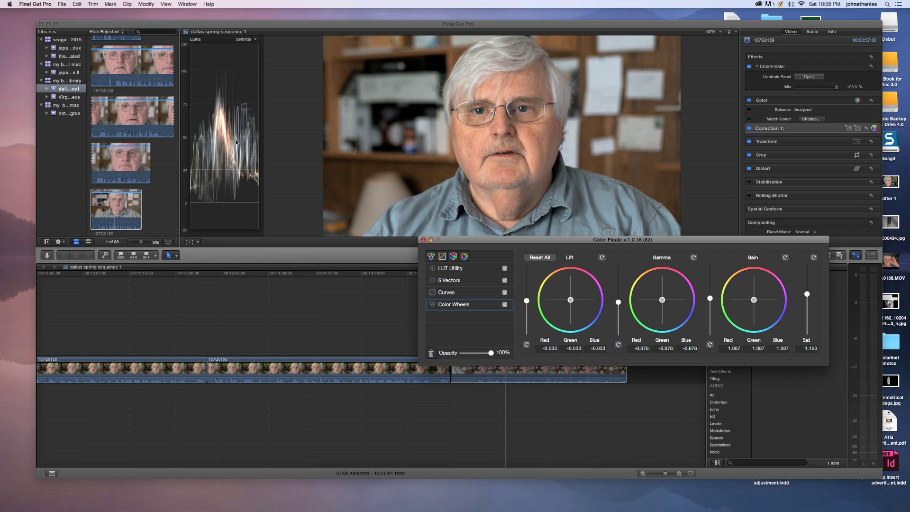
click(470, 282)
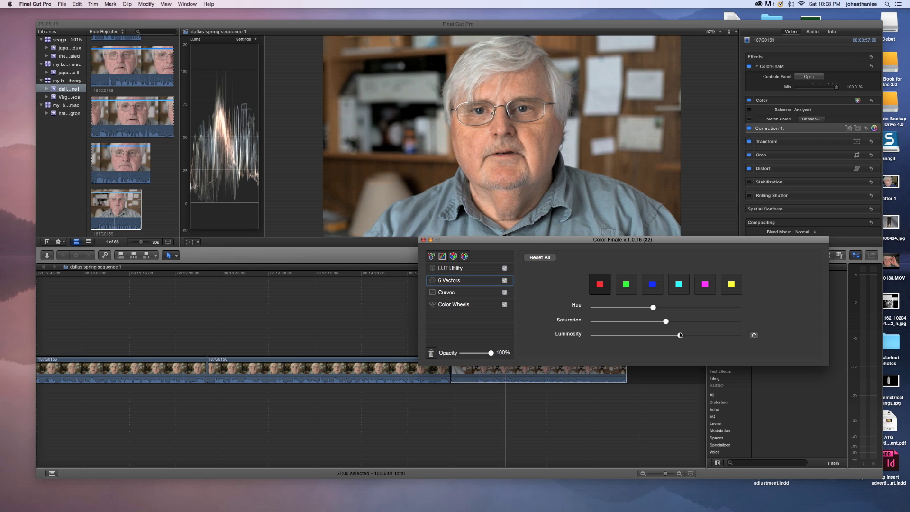
- Brighten the red skin-tone vector, then shift the blue vector's hue to recolour the shirt
mouse_move(680, 335)
mouse_down()
mouse_move(704, 335)
mouse_move(690, 335)
mouse_up()
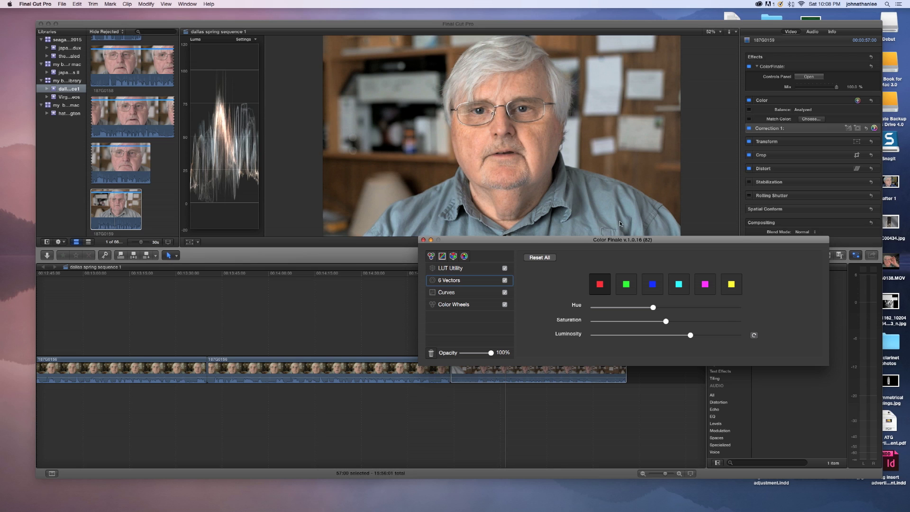
click(654, 287)
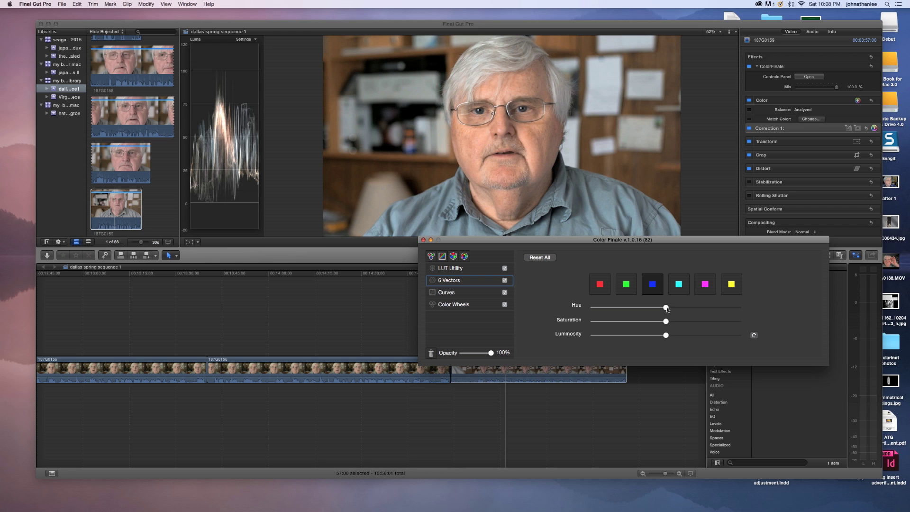
drag(667, 309, 677, 338)
- Shift the cyan vector's hue, fine-tune it near centre, and brighten its luminosity
click(679, 286)
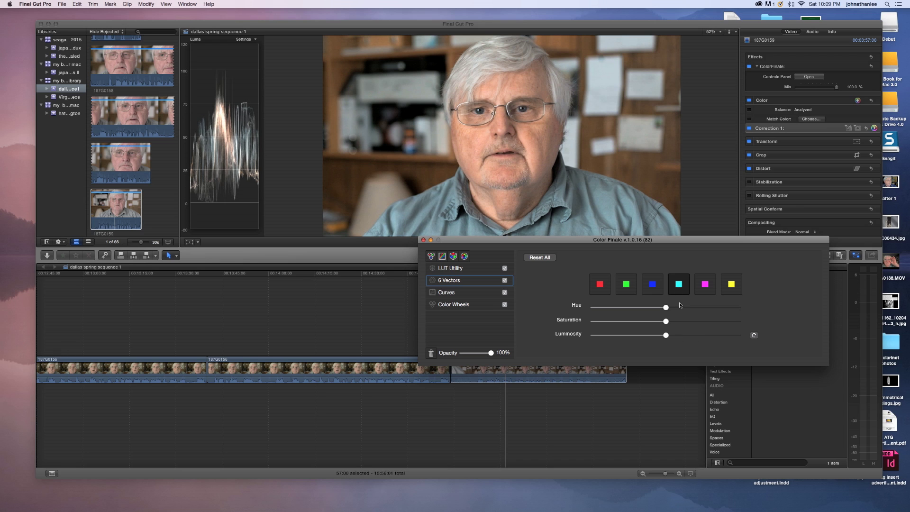
drag(666, 308, 648, 313)
mouse_move(648, 313)
mouse_down()
mouse_move(657, 313)
mouse_move(650, 313)
mouse_up()
drag(665, 333, 687, 336)
- Adjust the magenta vector's hue and move the Color Finale window down and right
click(706, 285)
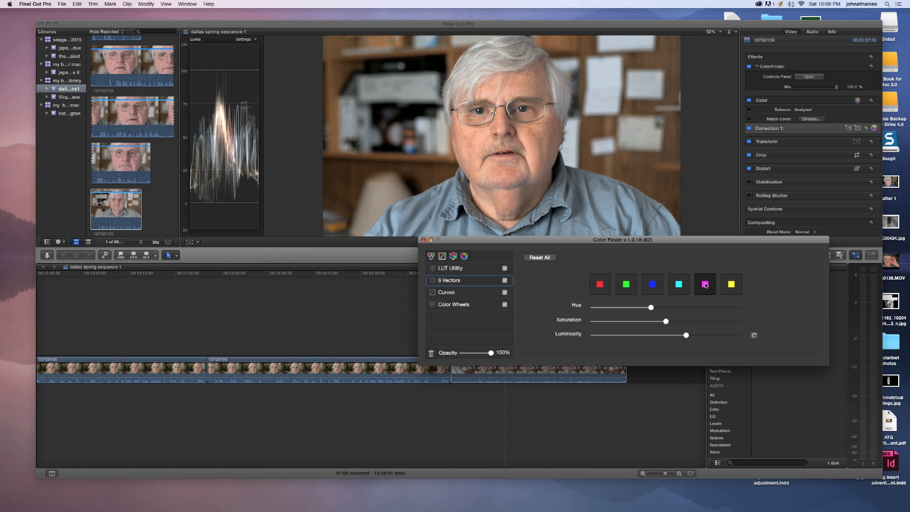
mouse_move(666, 308)
mouse_down()
mouse_move(594, 307)
mouse_move(751, 311)
mouse_move(666, 315)
mouse_up()
drag(530, 240, 590, 256)
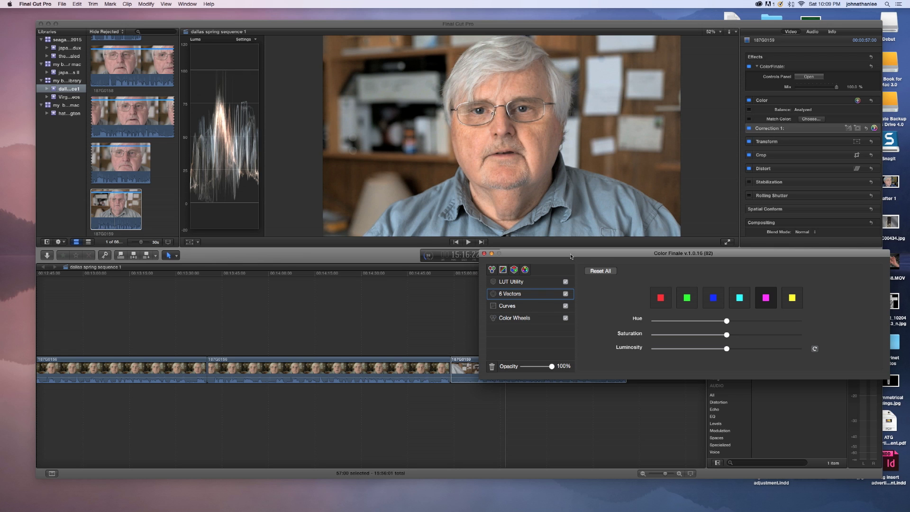
- Move the Color Finale window aside and stop the voiceover recording
drag(572, 254, 512, 250)
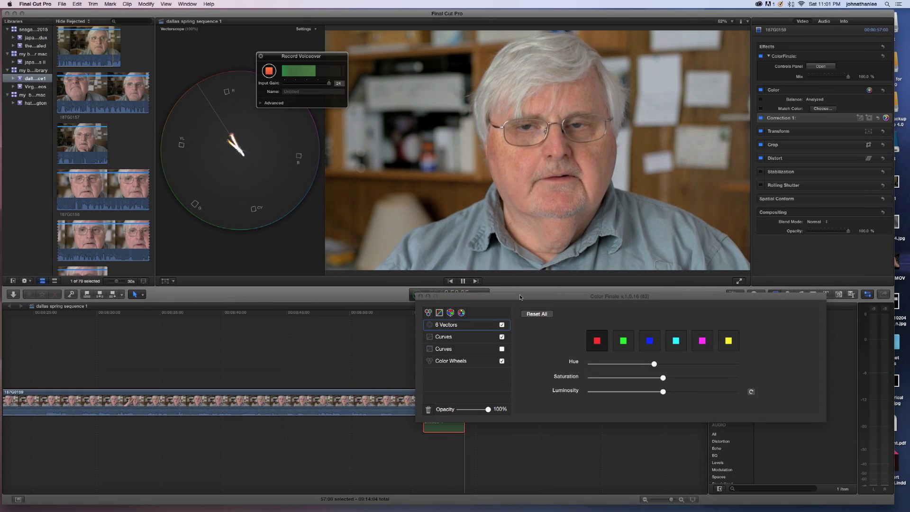
drag(517, 297, 477, 256)
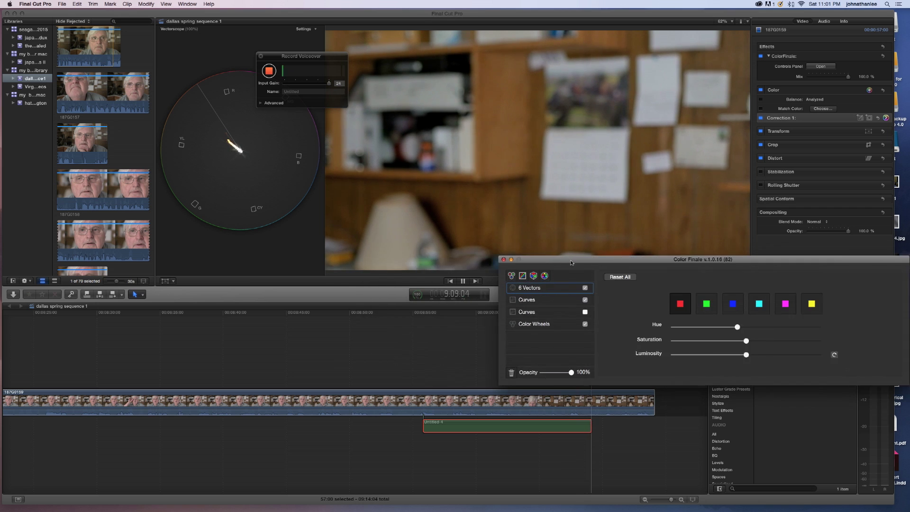
click(462, 281)
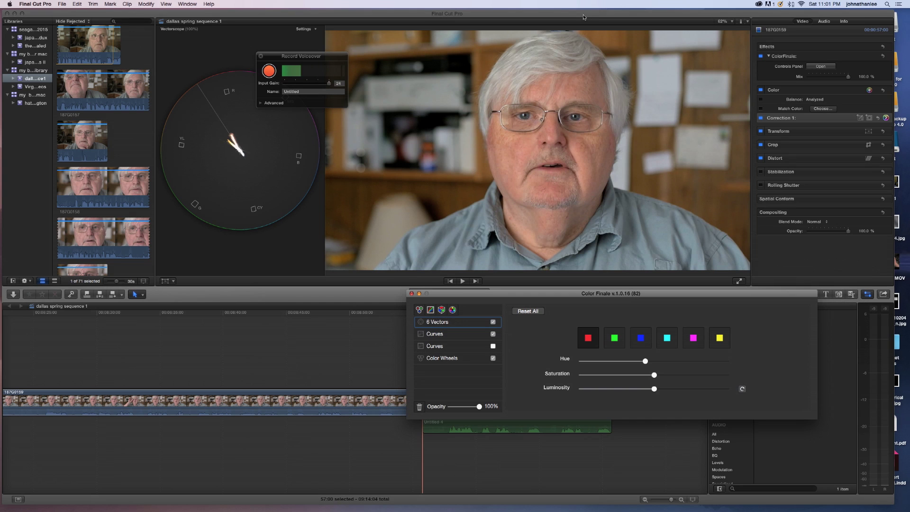
drag(557, 18, 558, 24)
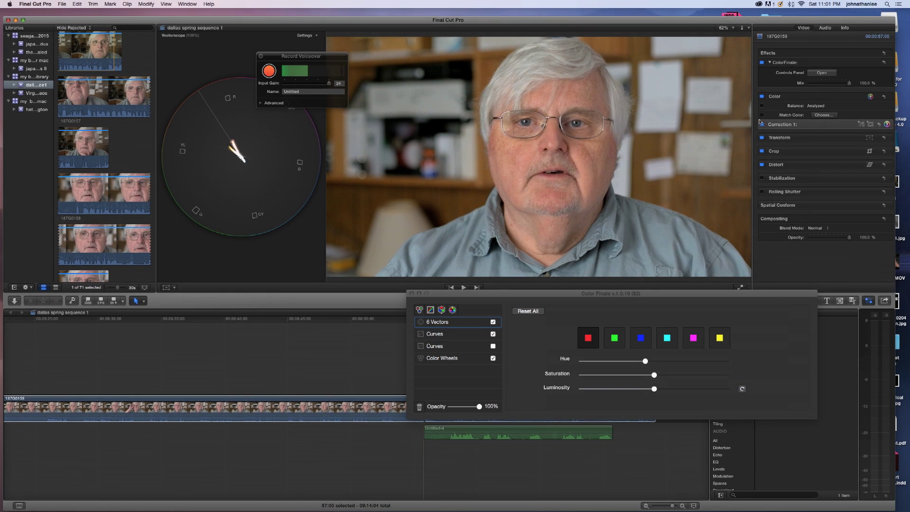
click(762, 63)
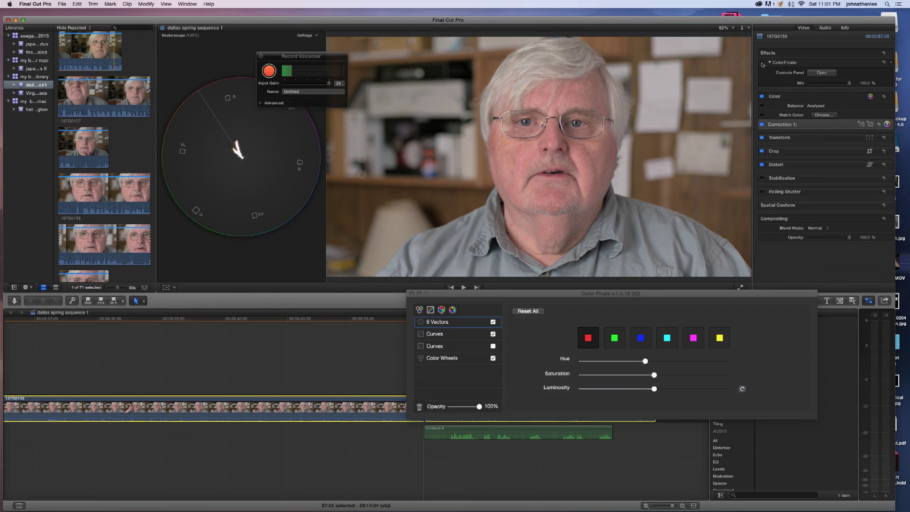
click(763, 125)
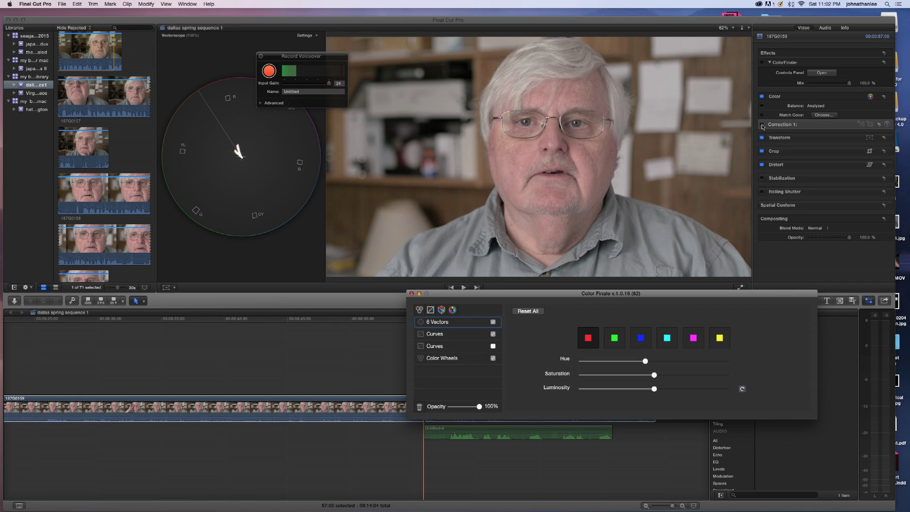
click(762, 125)
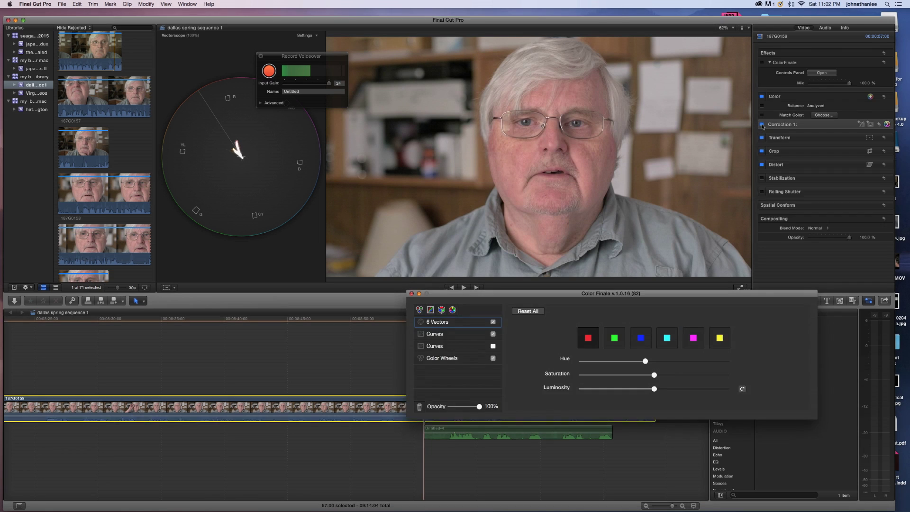
click(762, 62)
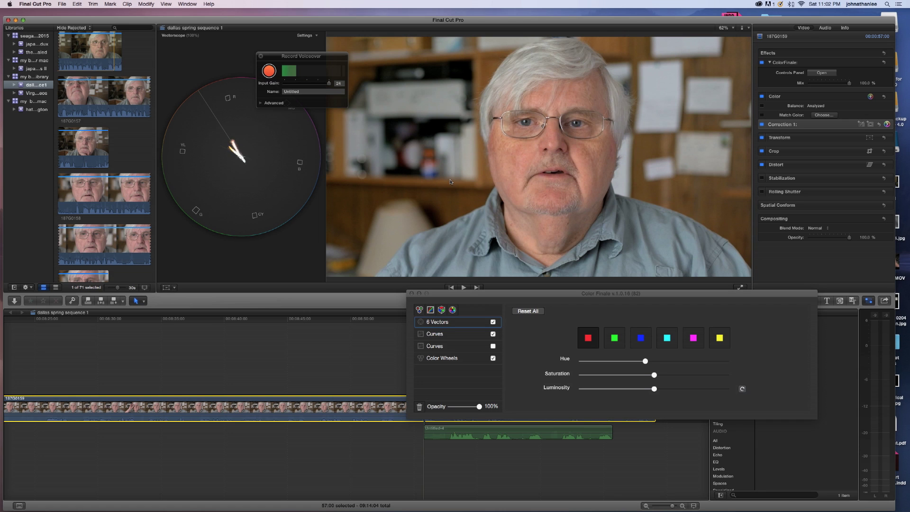
click(534, 296)
mouse_move(535, 296)
mouse_down()
mouse_move(565, 314)
mouse_move(548, 308)
mouse_up()
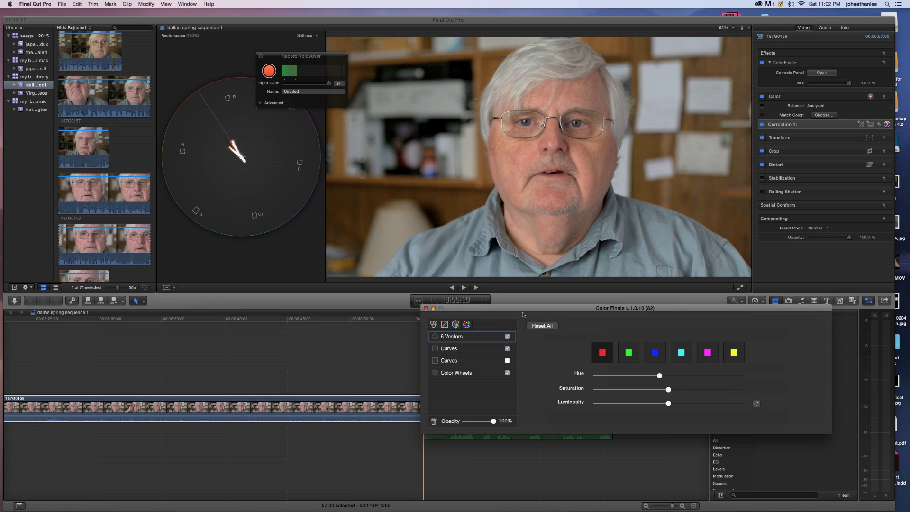
drag(525, 312, 500, 302)
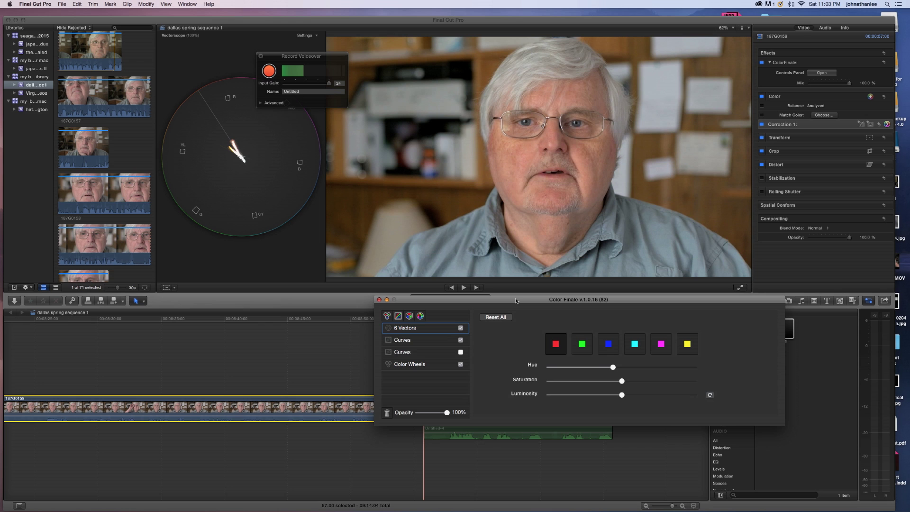
drag(515, 298, 596, 315)
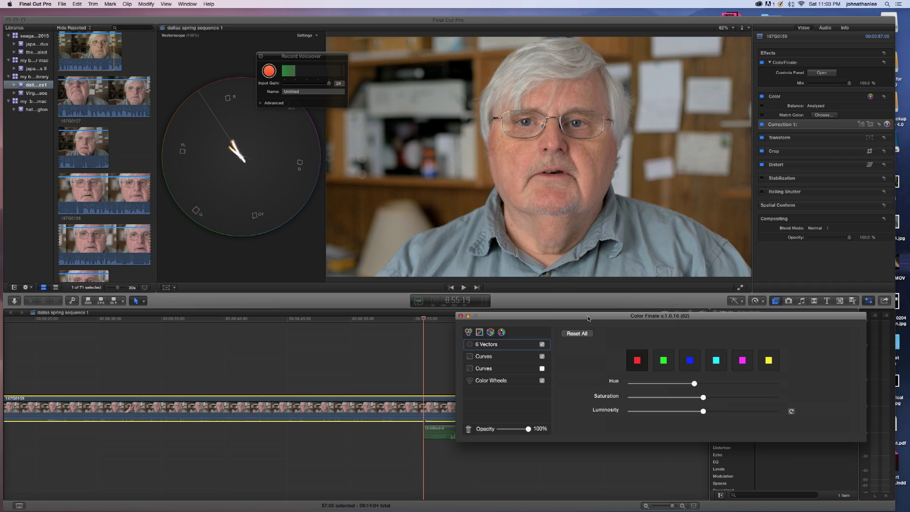
mouse_move(588, 318)
mouse_down()
mouse_move(610, 322)
mouse_move(588, 322)
mouse_up()
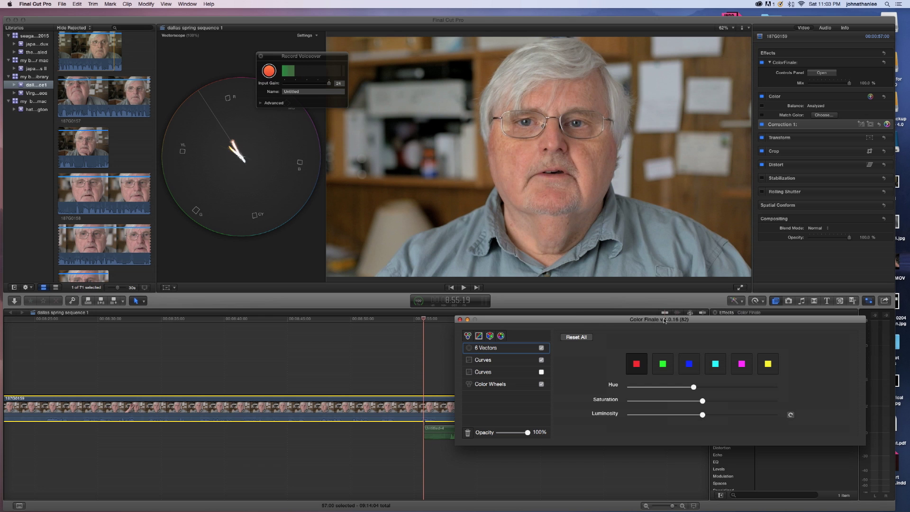
drag(595, 321, 472, 228)
drag(629, 227, 569, 270)
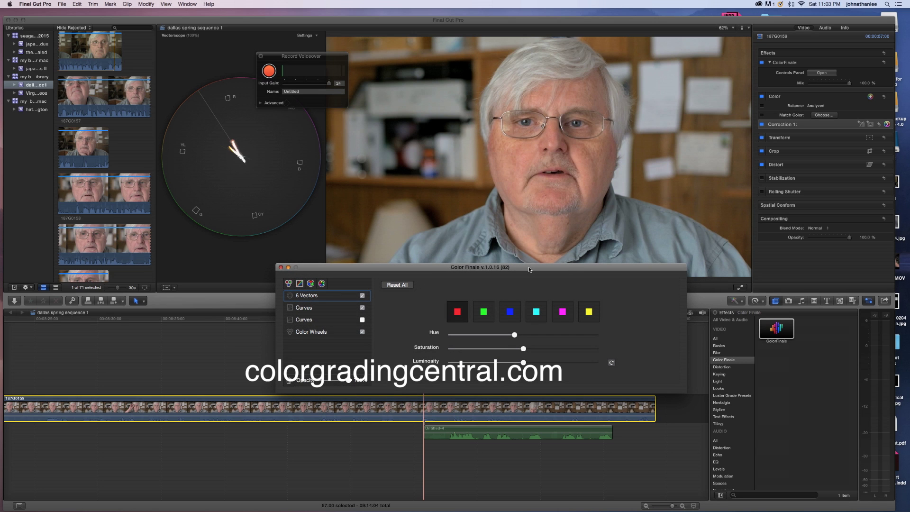
drag(529, 269, 548, 275)
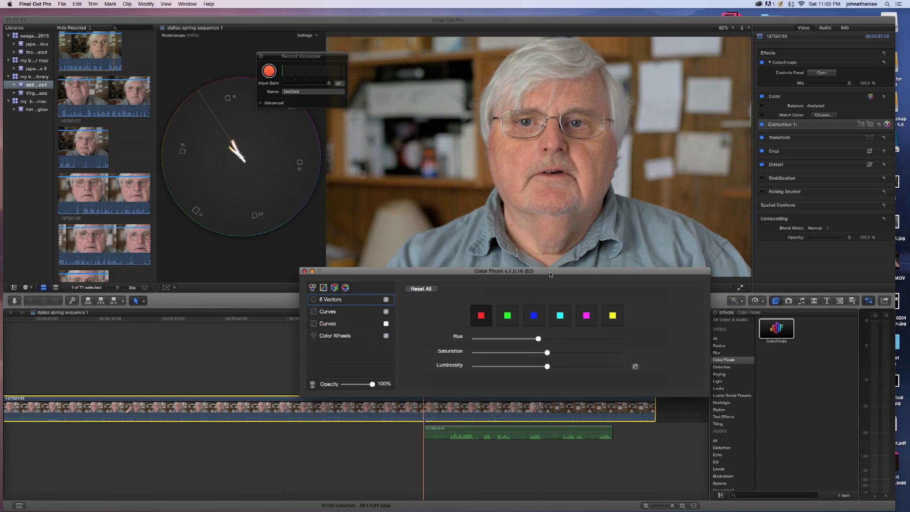
drag(550, 275, 551, 277)
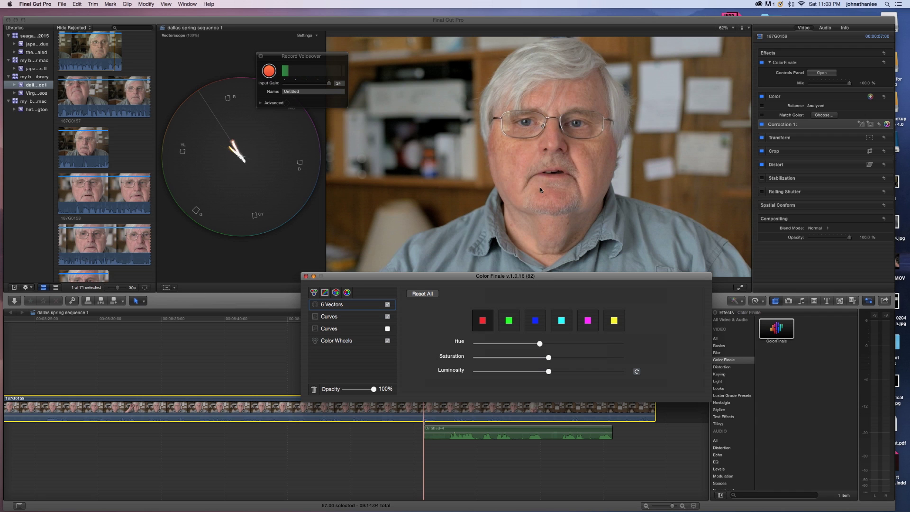
drag(553, 280, 602, 297)
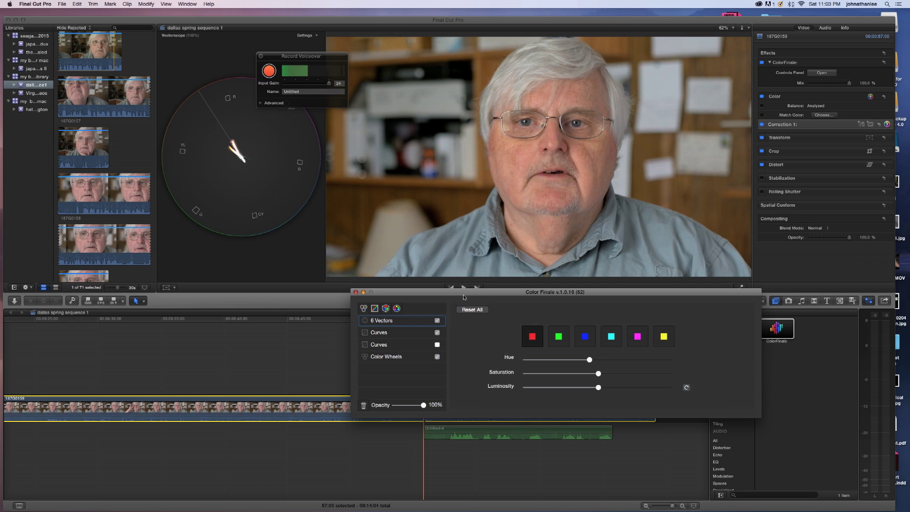
drag(468, 295, 509, 305)
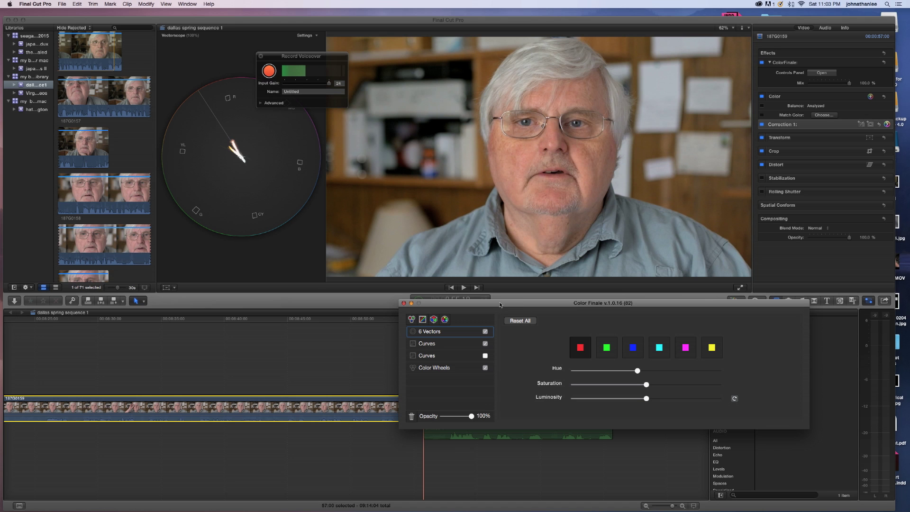
mouse_move(508, 306)
mouse_down()
mouse_move(528, 319)
mouse_move(512, 316)
mouse_up()
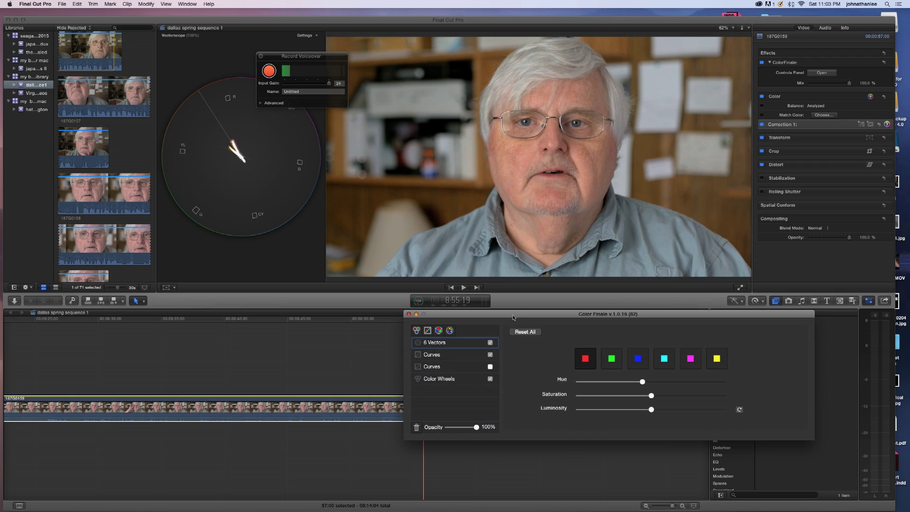